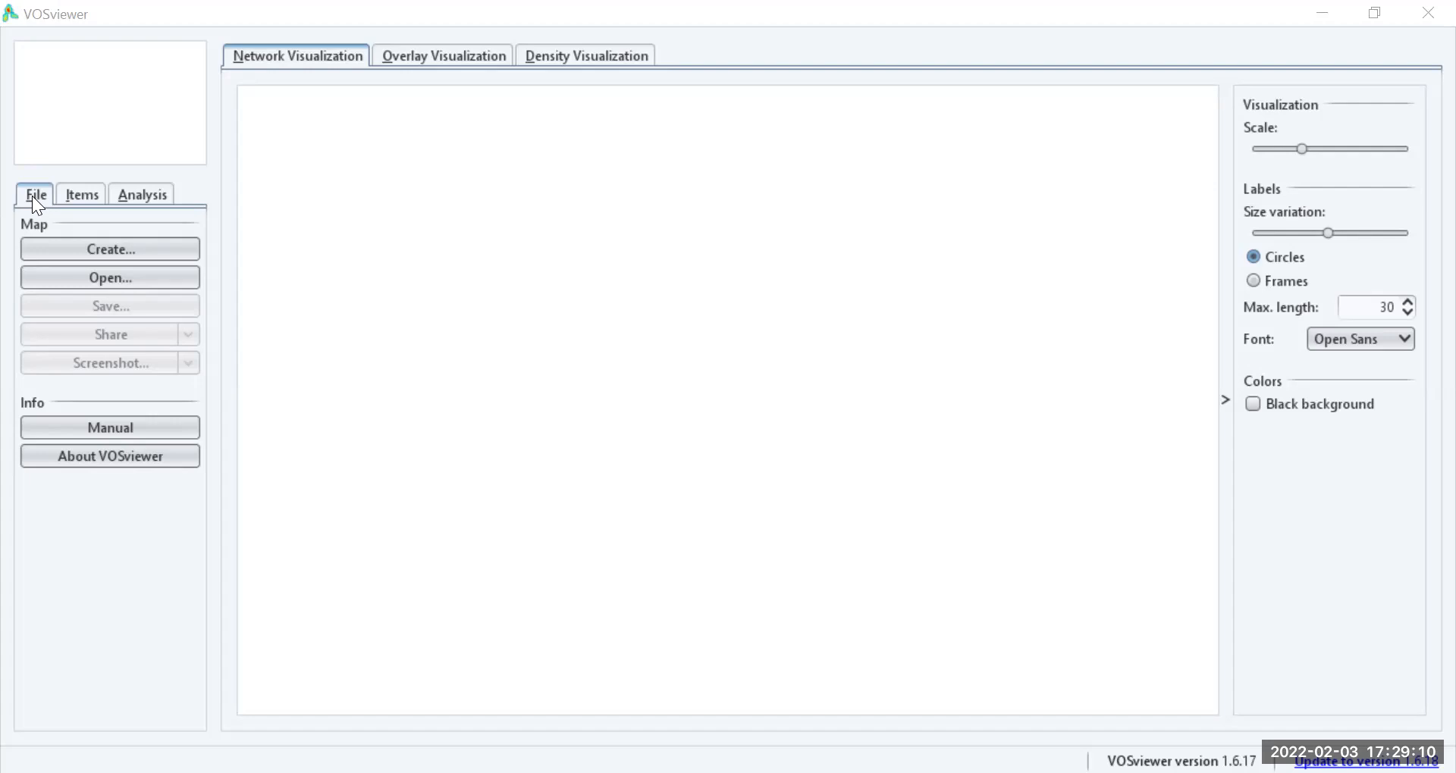
- Look through the item list and analysis settings, plus the overlay and density visualization views, of the empty workspace
{"action": "left_click", "coordinate": [79, 192]}
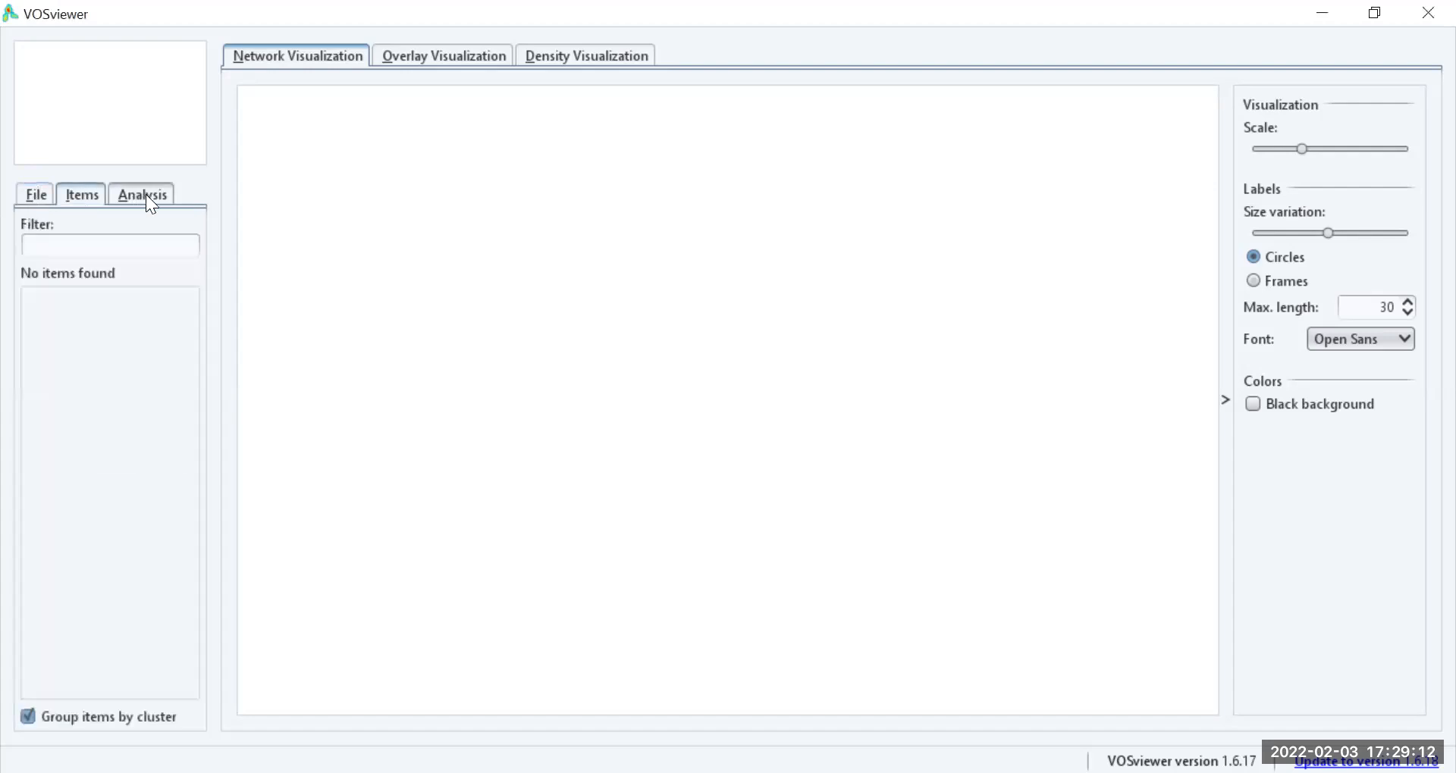
{"action": "left_click", "coordinate": [146, 194]}
{"action": "left_click", "coordinate": [78, 193]}
{"action": "left_click", "coordinate": [32, 196]}
{"action": "left_click", "coordinate": [87, 199]}
{"action": "left_click", "coordinate": [132, 196]}
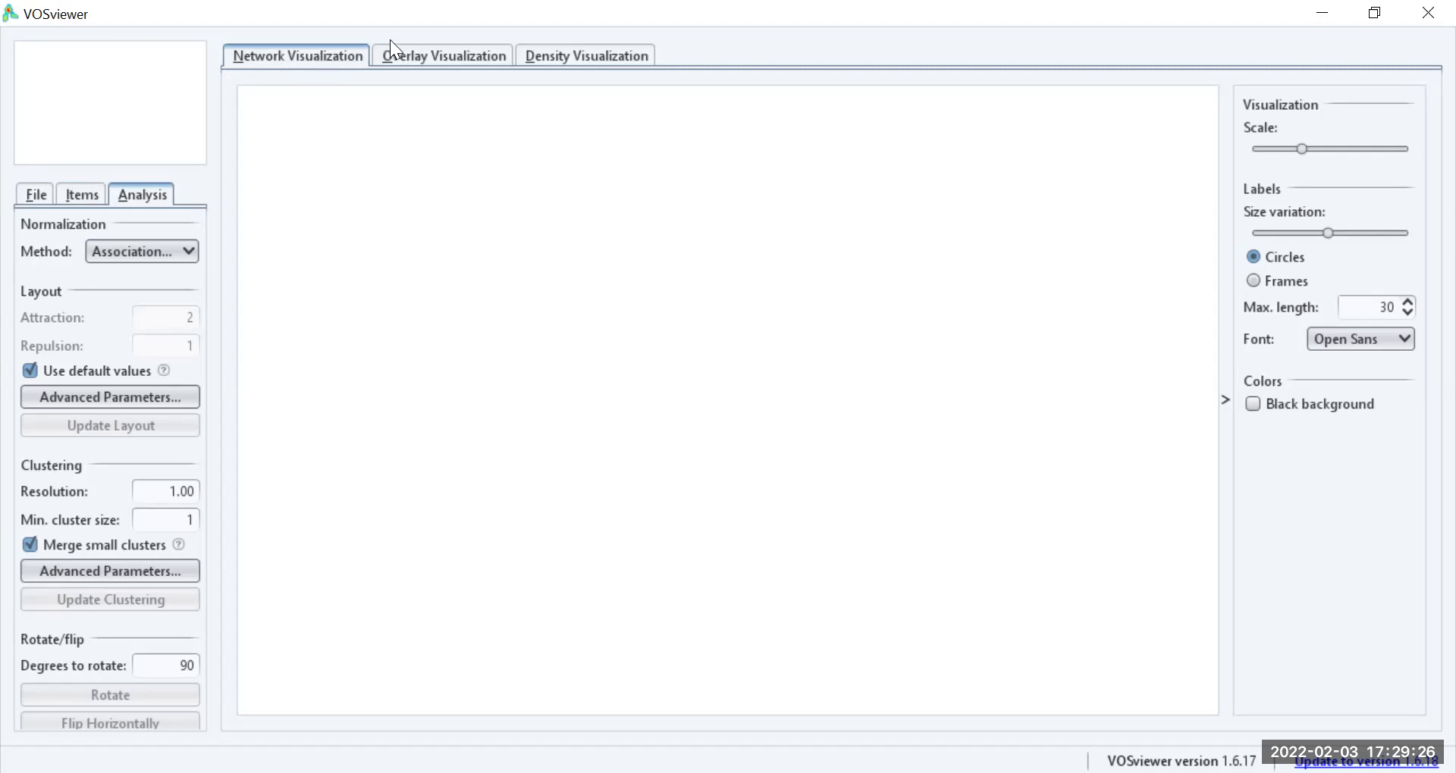
{"action": "left_click", "coordinate": [446, 55]}
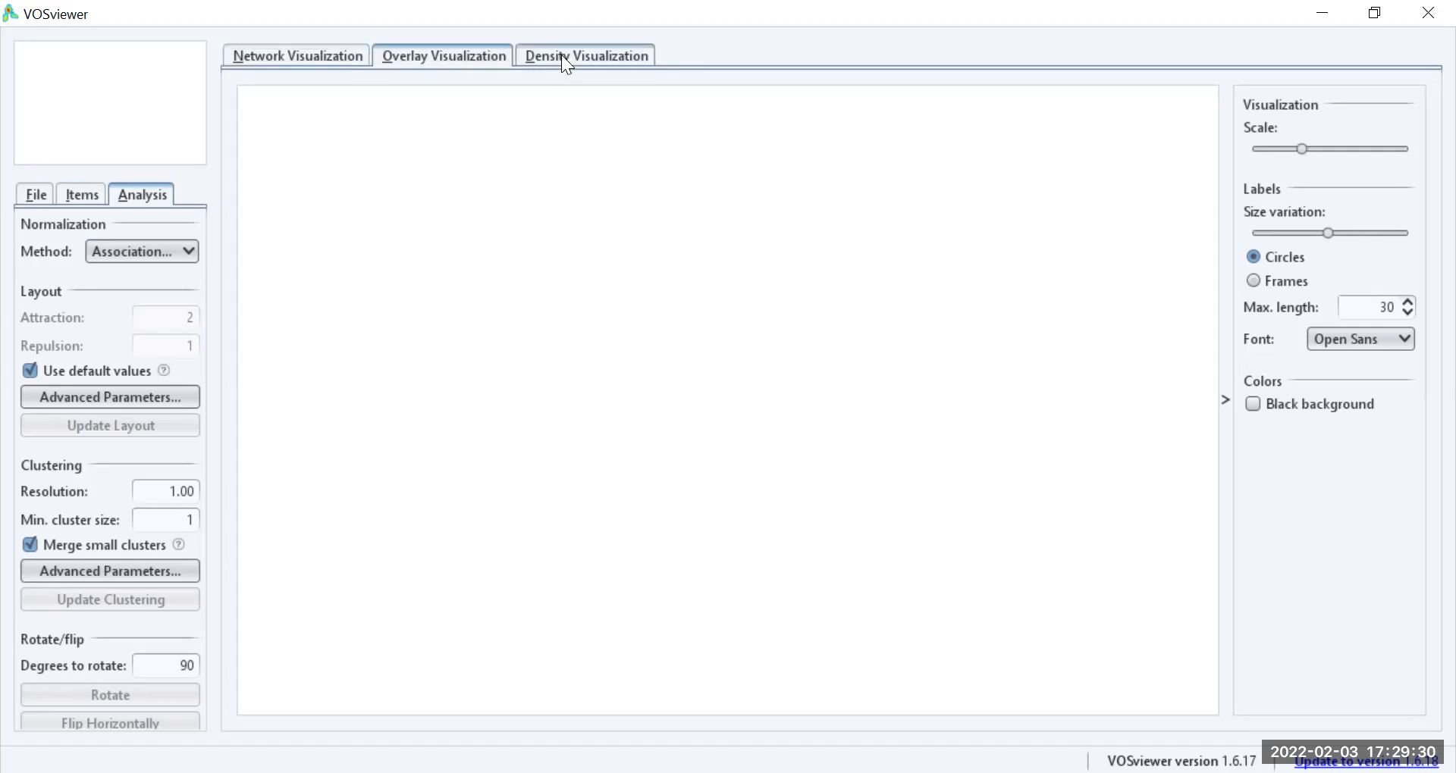
{"action": "left_click", "coordinate": [568, 61]}
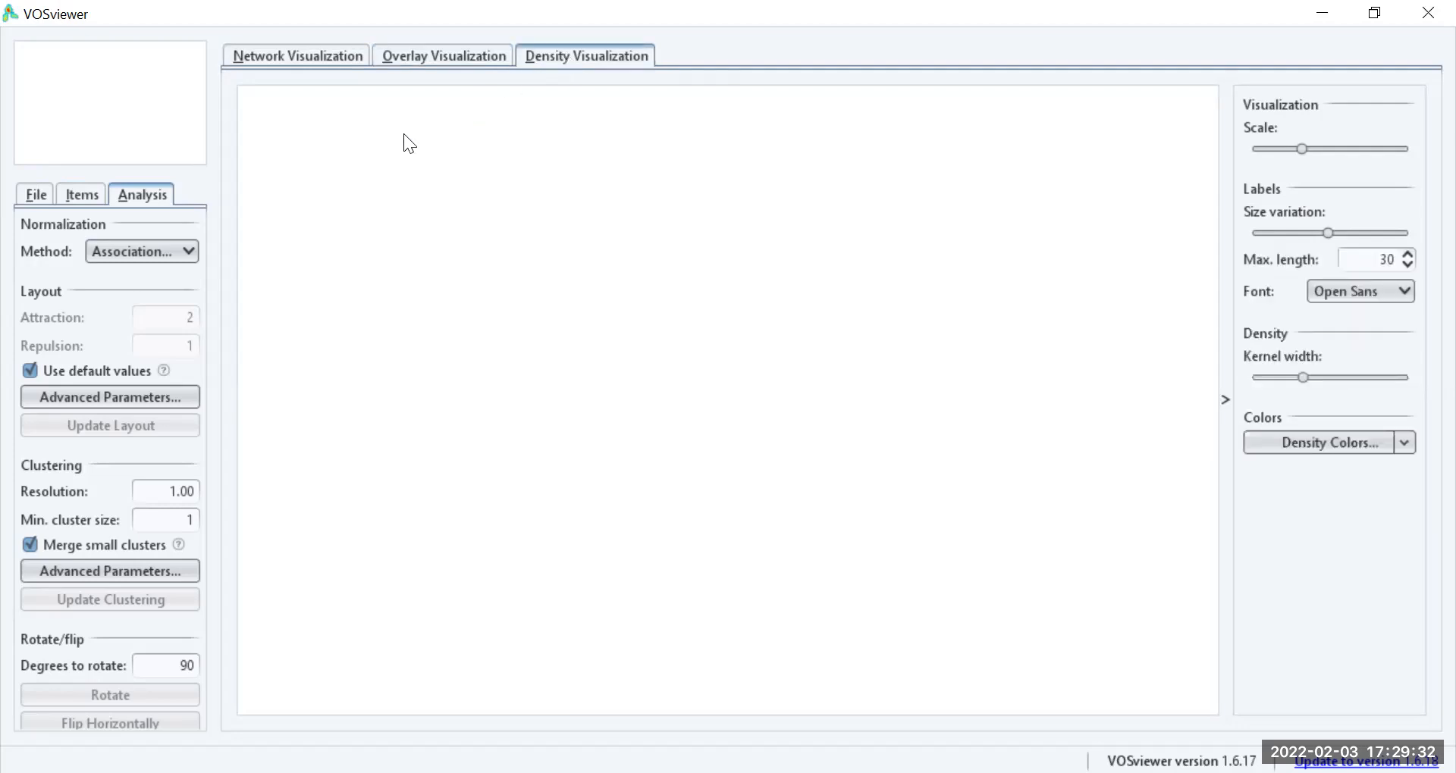
- Start creating a new map and choose text data as its type of data
{"action": "left_click", "coordinate": [31, 192]}
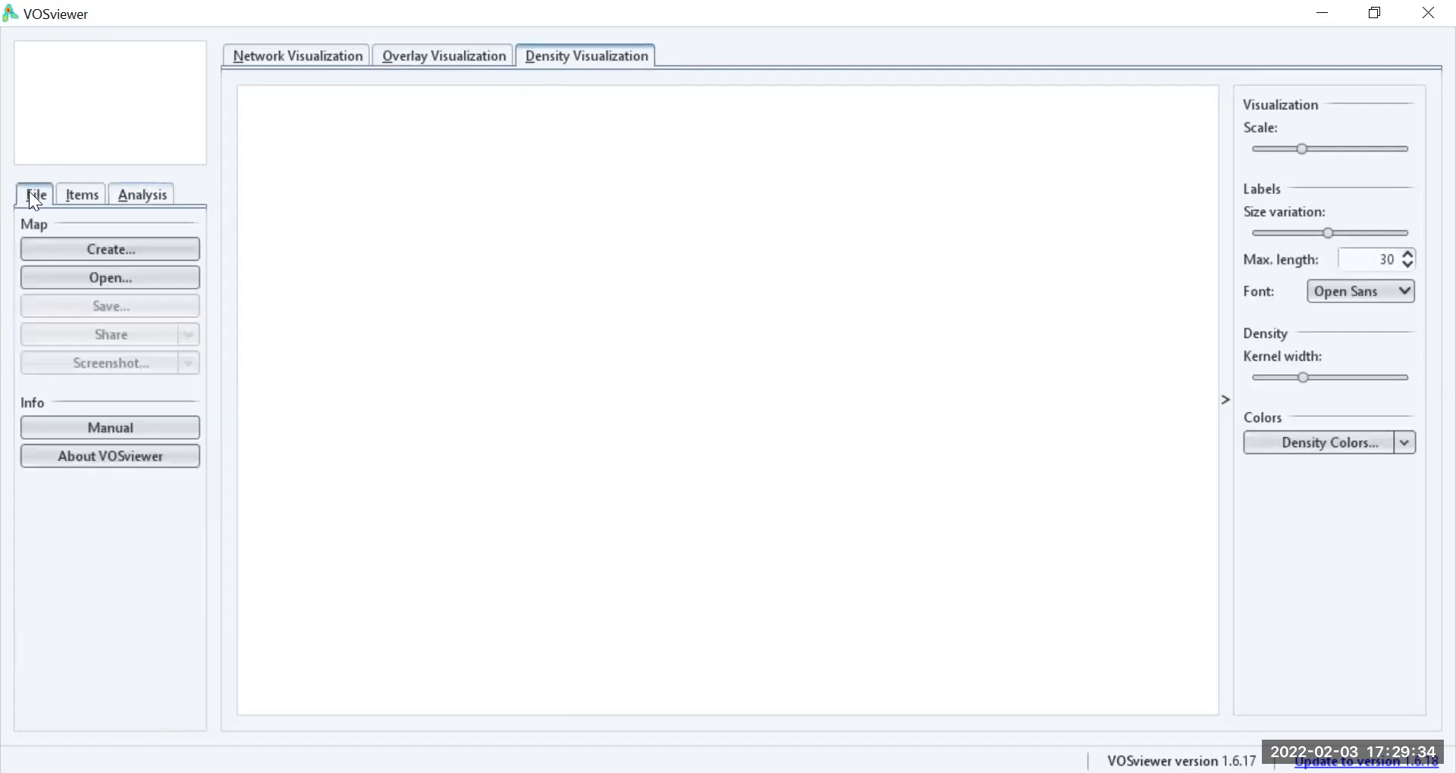
{"action": "left_click", "coordinate": [99, 253]}
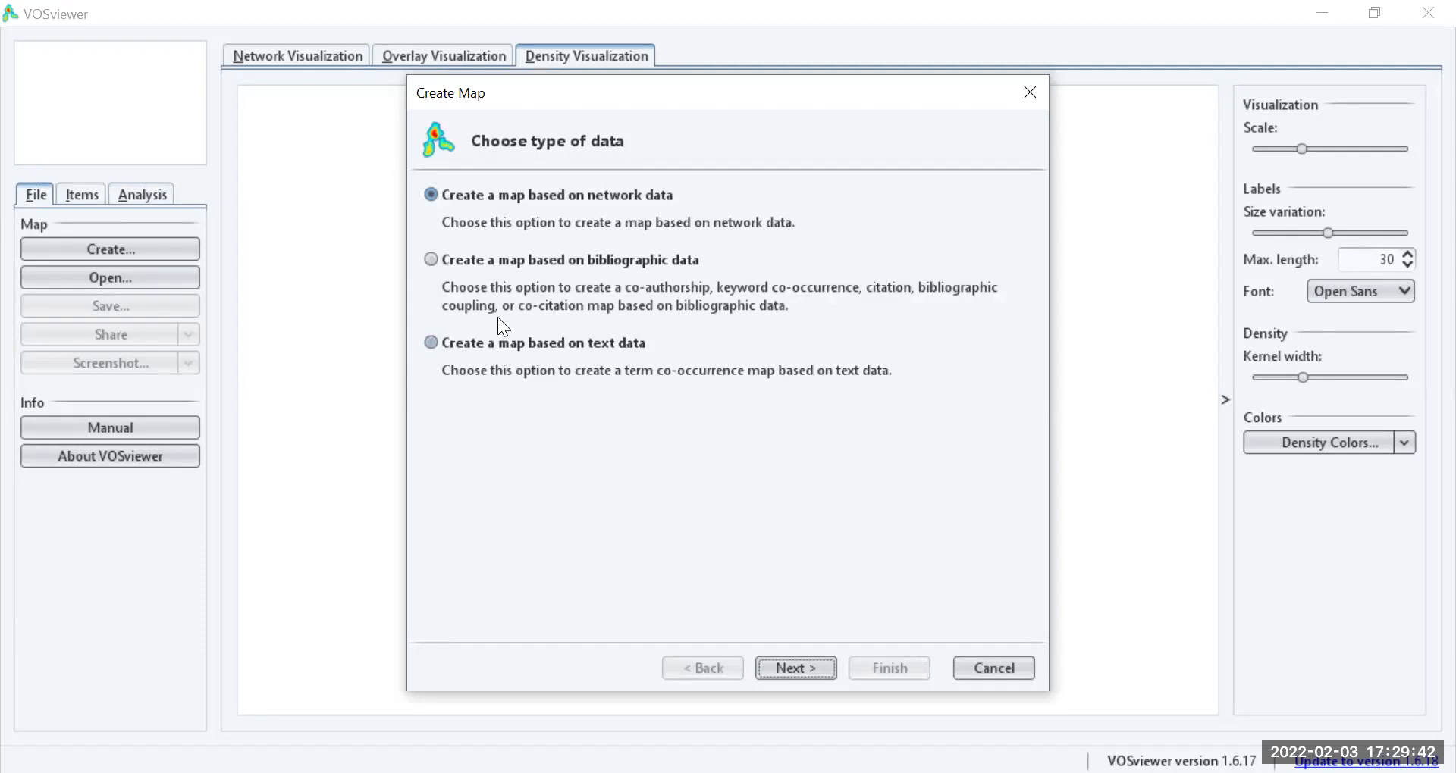
{"action": "left_click", "coordinate": [484, 260]}
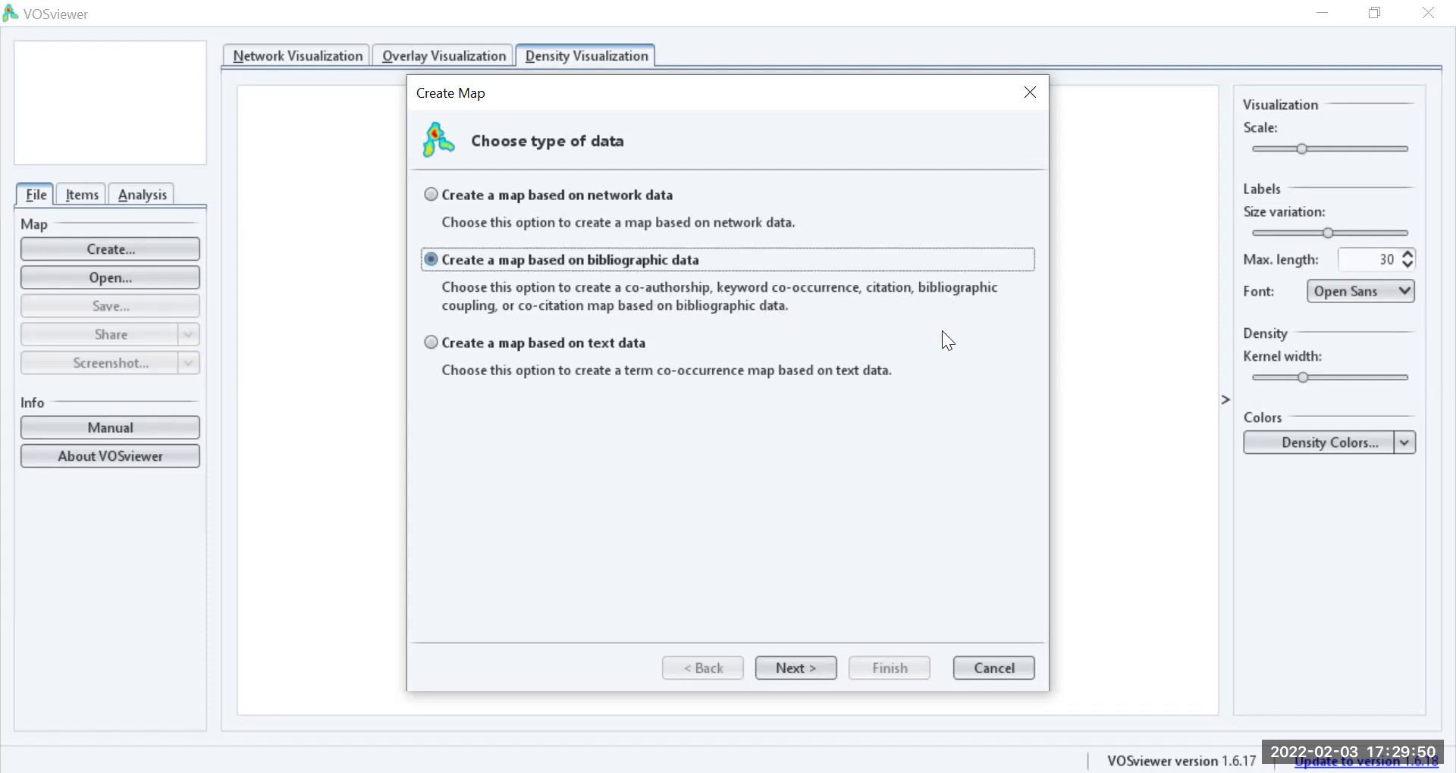
{"action": "left_click", "coordinate": [468, 347]}
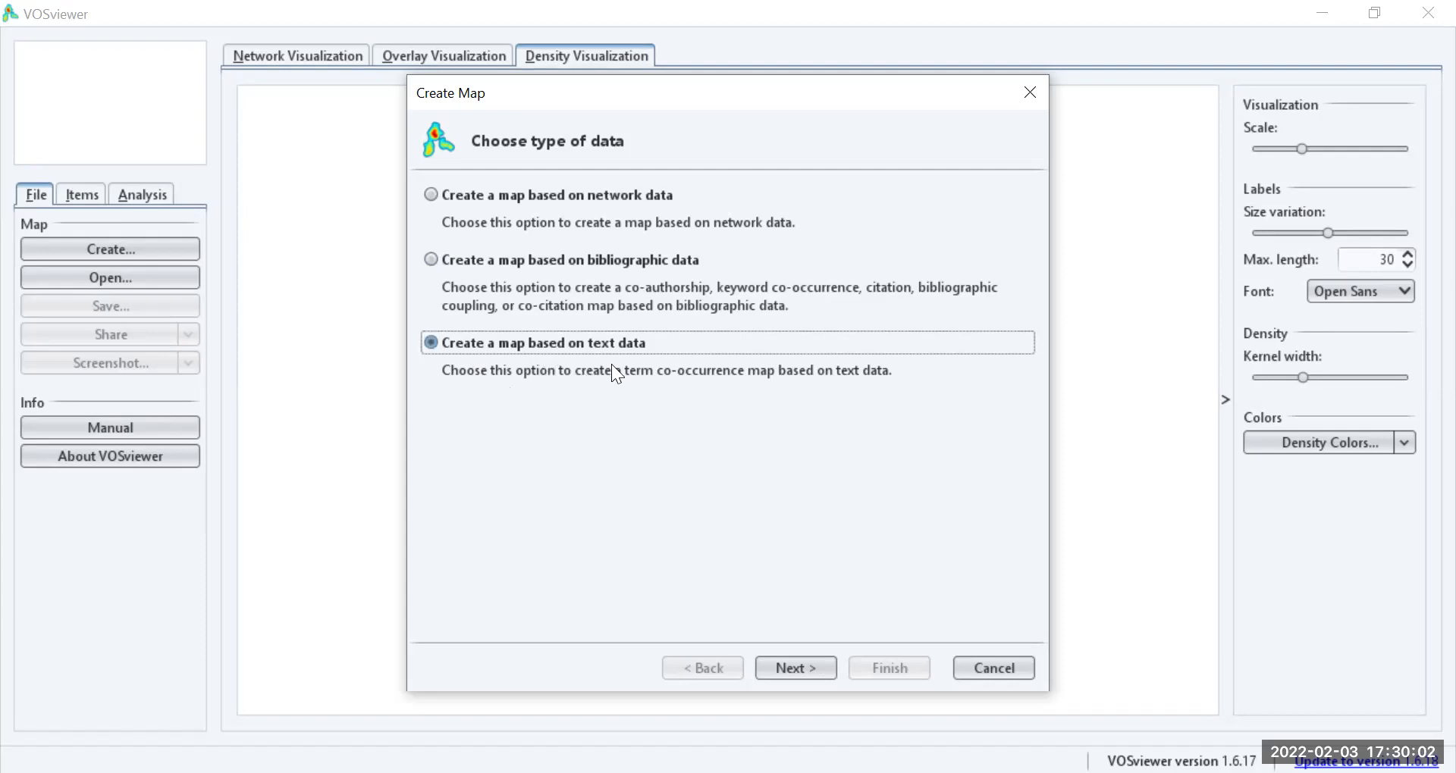
{"action": "left_click", "coordinate": [791, 668]}
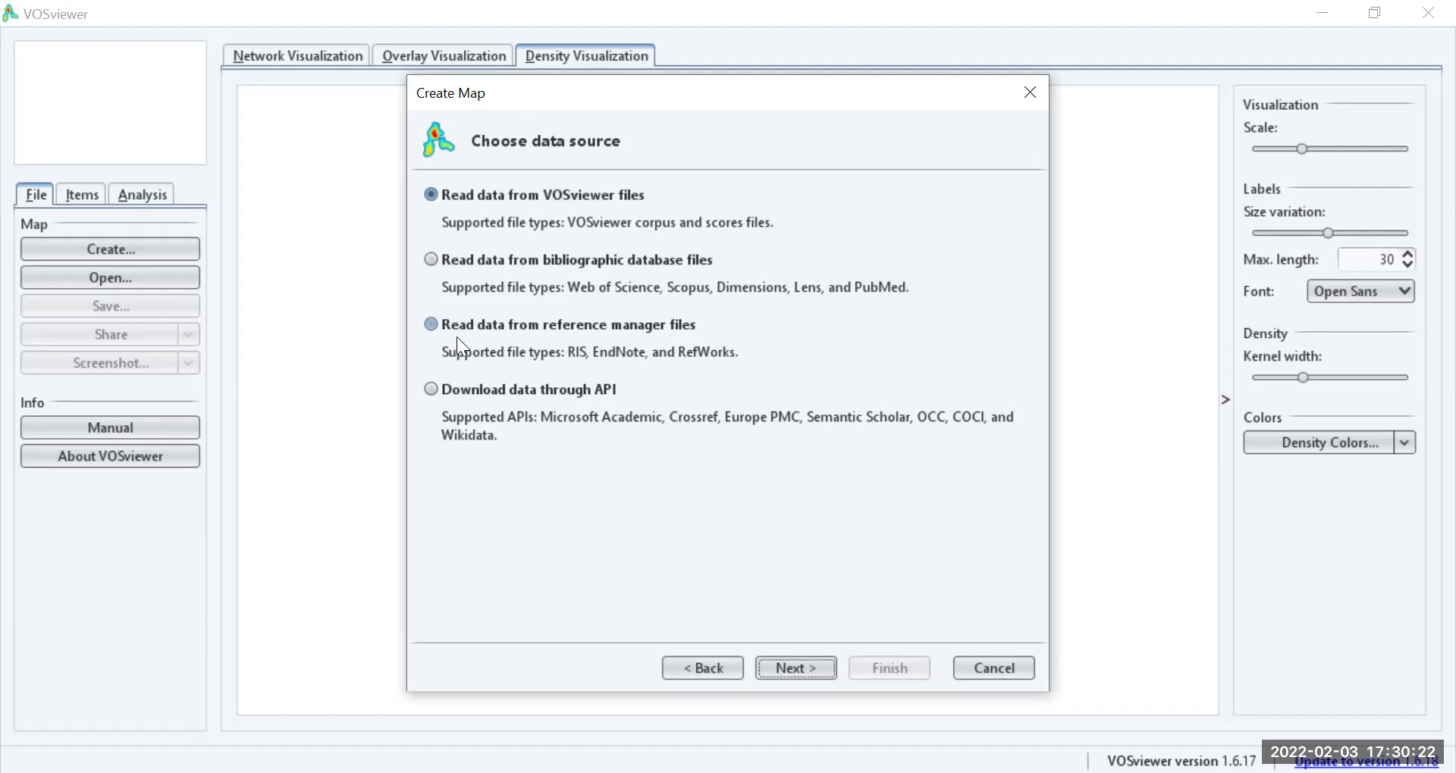
- Choose to read the map data from reference manager files
{"action": "left_click", "coordinate": [476, 327]}
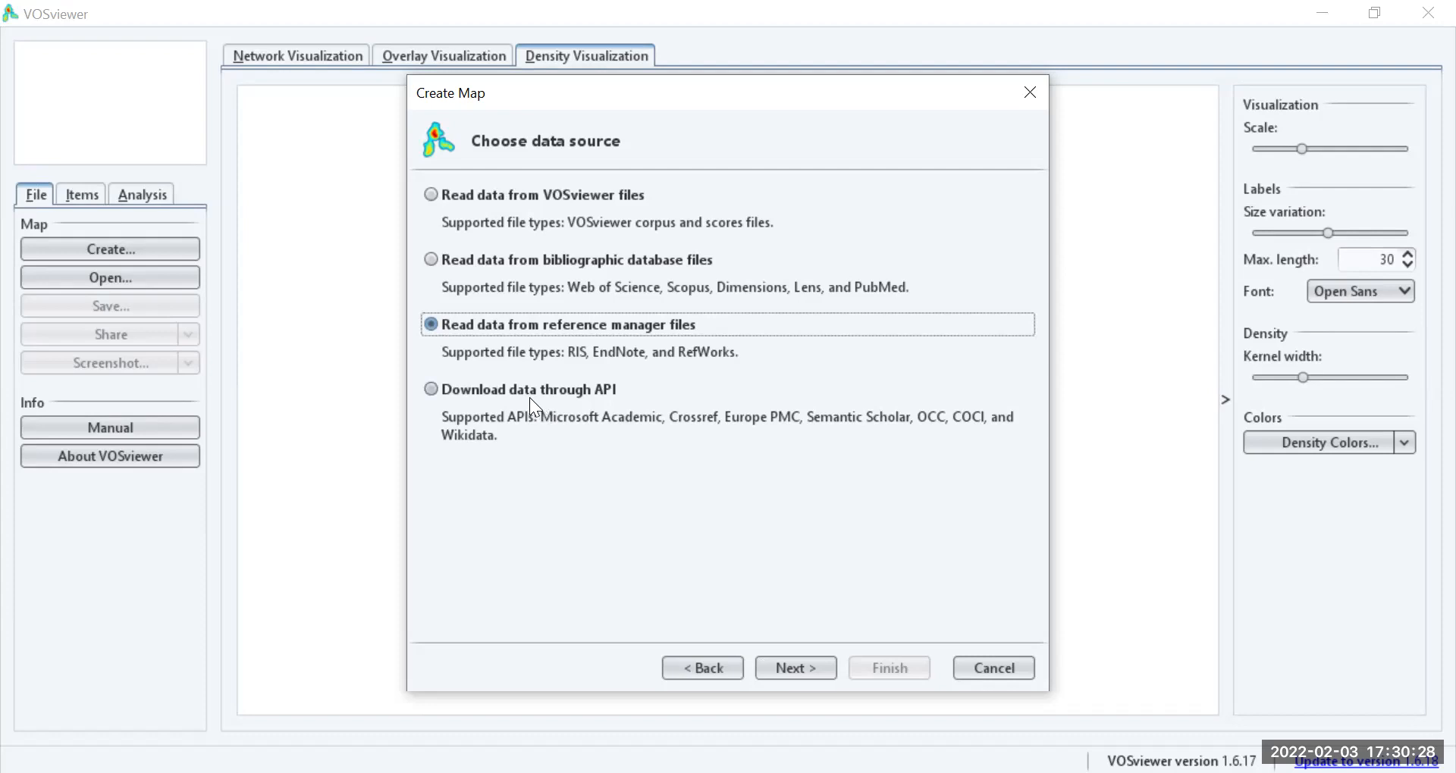
{"action": "left_click", "coordinate": [491, 392]}
{"action": "left_click", "coordinate": [496, 329]}
{"action": "left_click", "coordinate": [806, 677]}
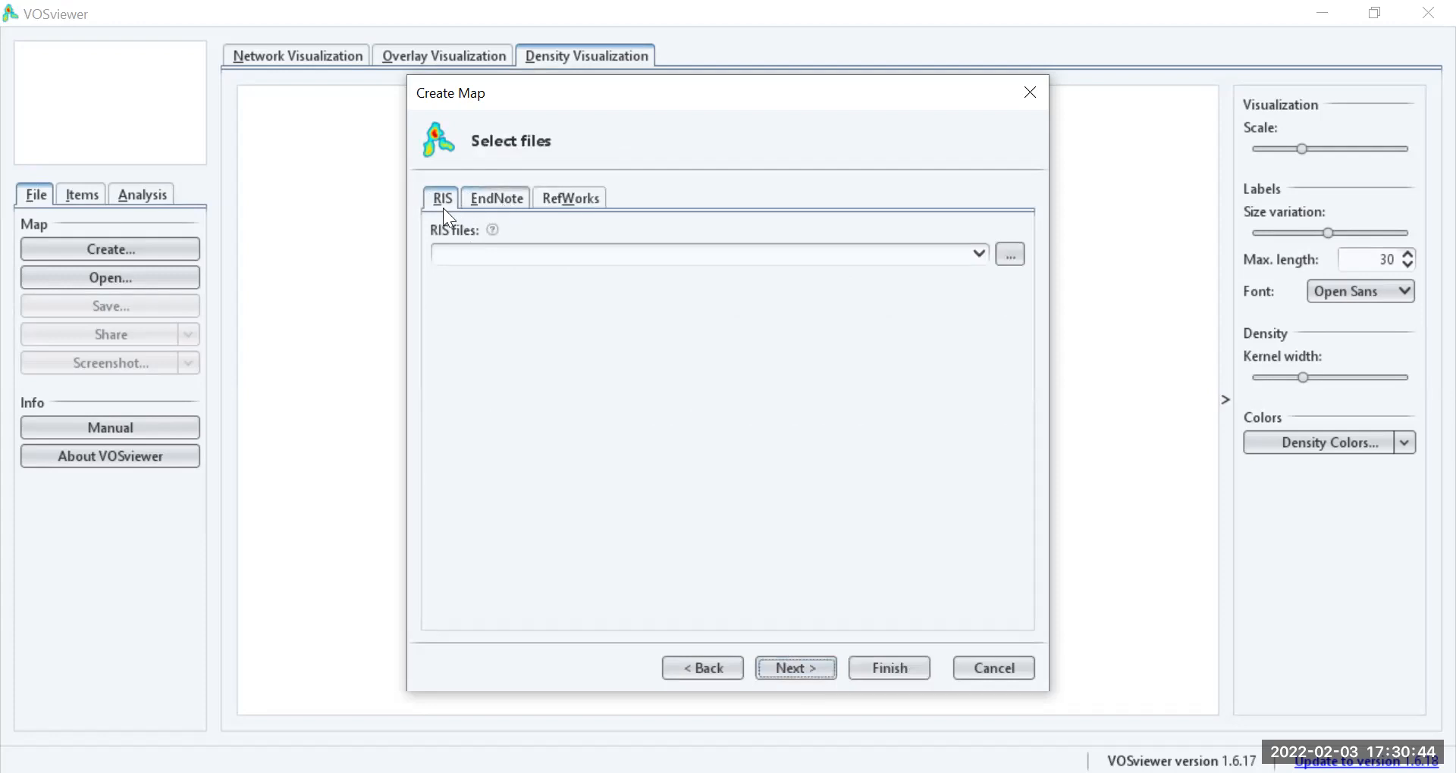
- Load the EndNote file scholar (1).enw from the FOTO BOK folder as the map's source file
{"action": "left_click", "coordinate": [509, 199]}
{"action": "left_click", "coordinate": [555, 200]}
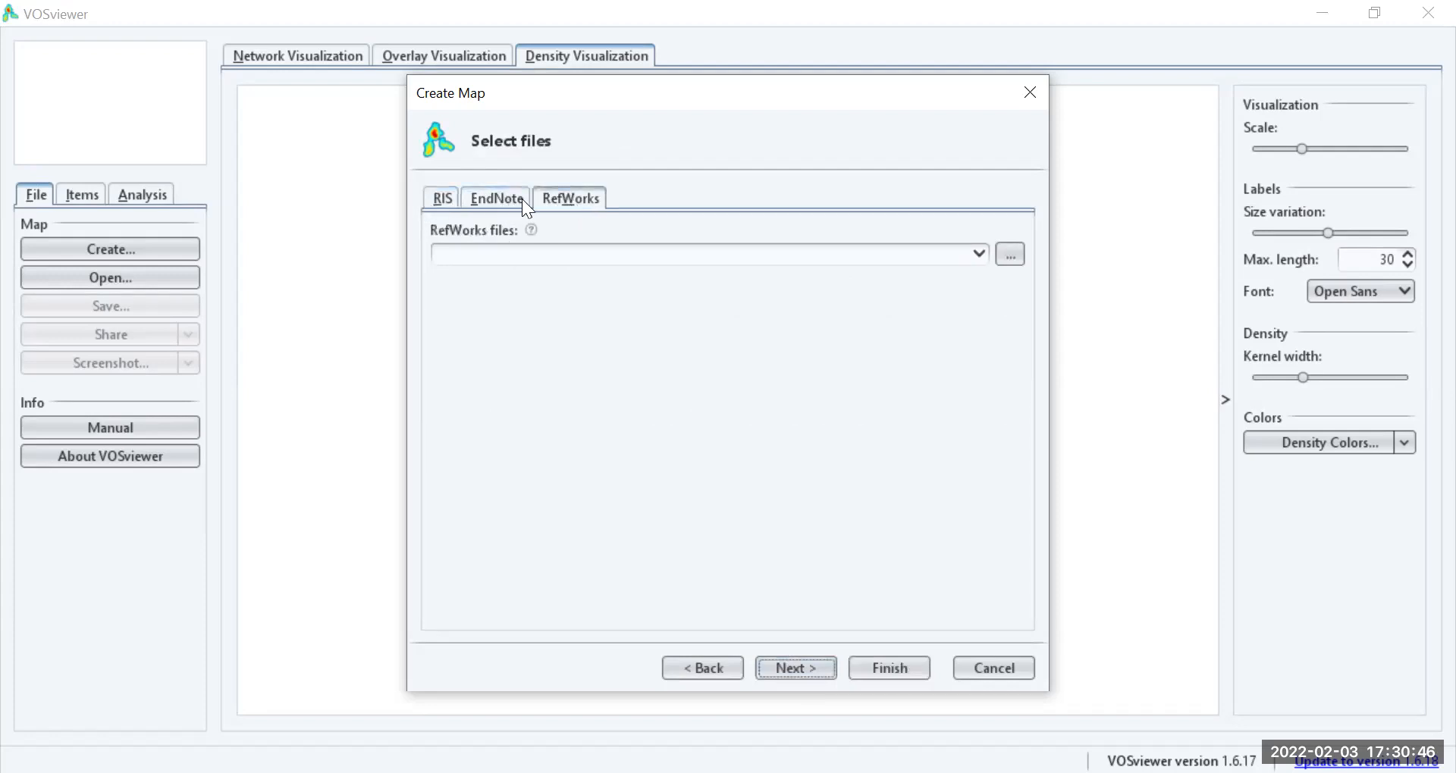
{"action": "left_click", "coordinate": [446, 200]}
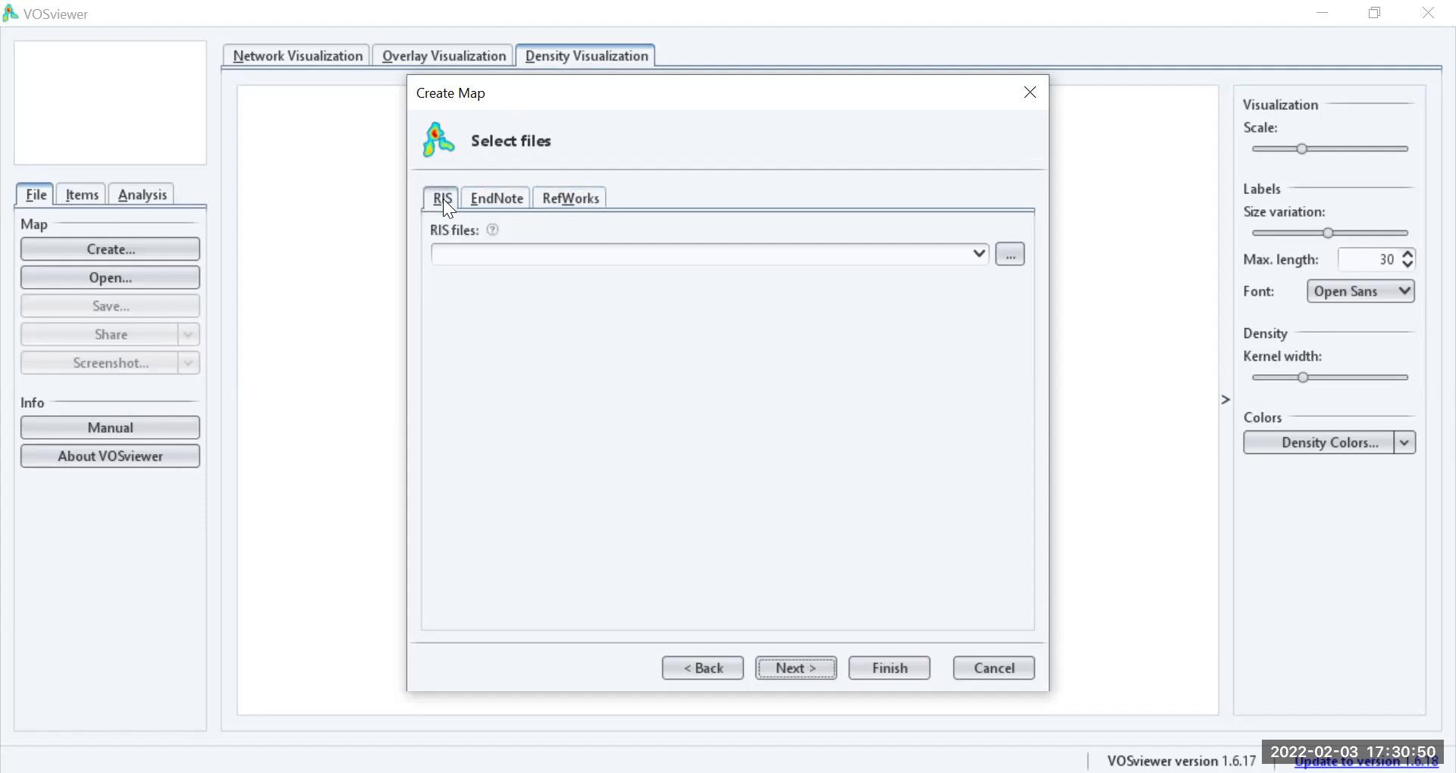
{"action": "left_click", "coordinate": [560, 202]}
{"action": "left_click", "coordinate": [502, 199]}
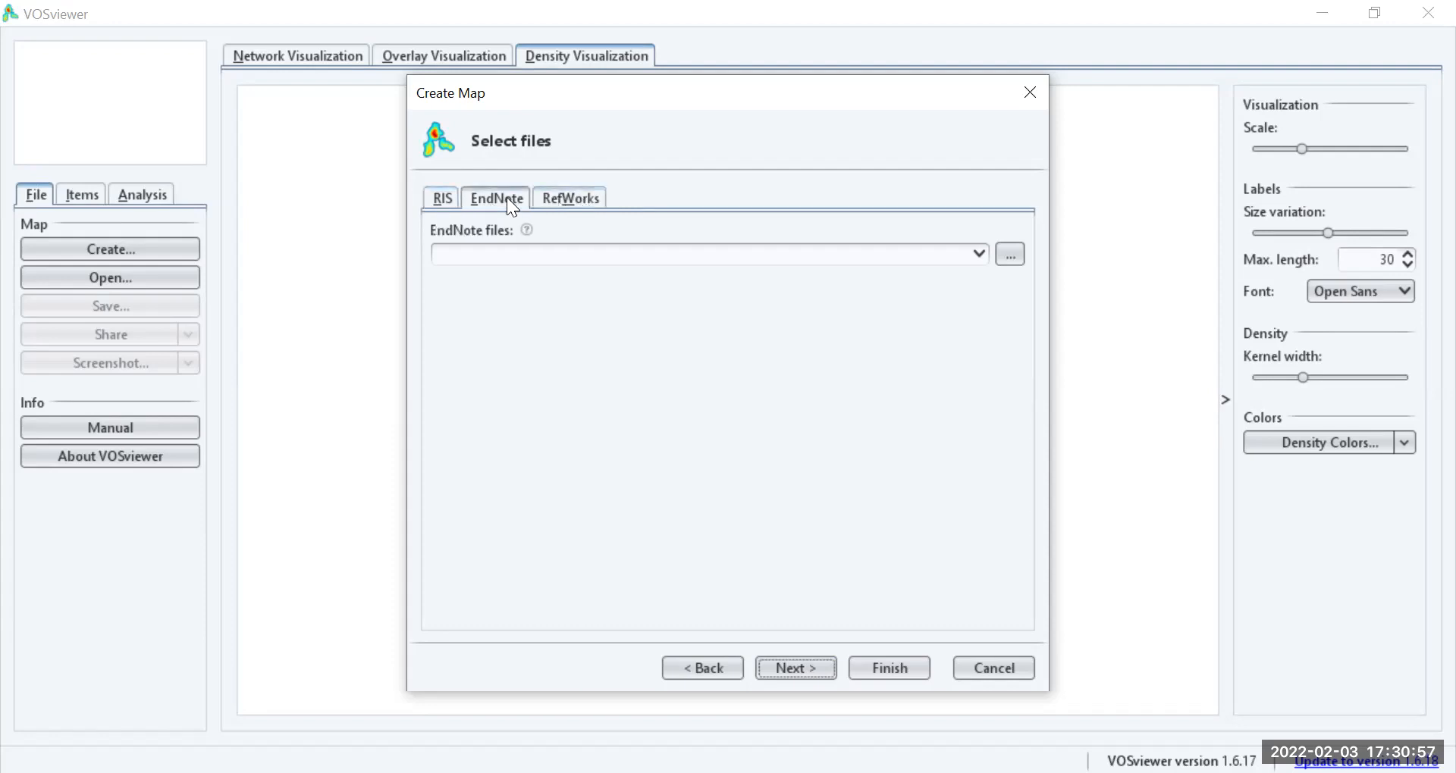
{"action": "left_click", "coordinate": [1021, 262]}
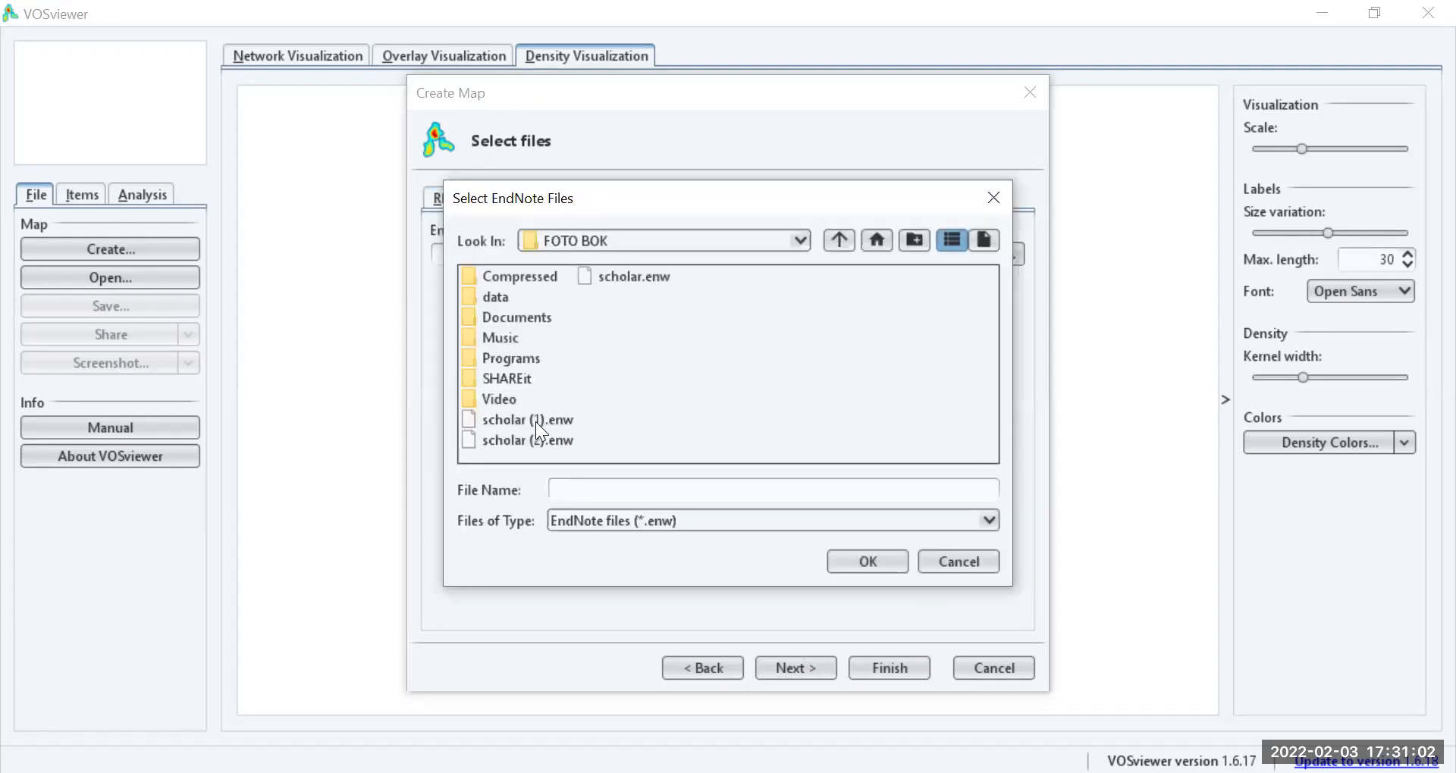
{"action": "left_click", "coordinate": [530, 422]}
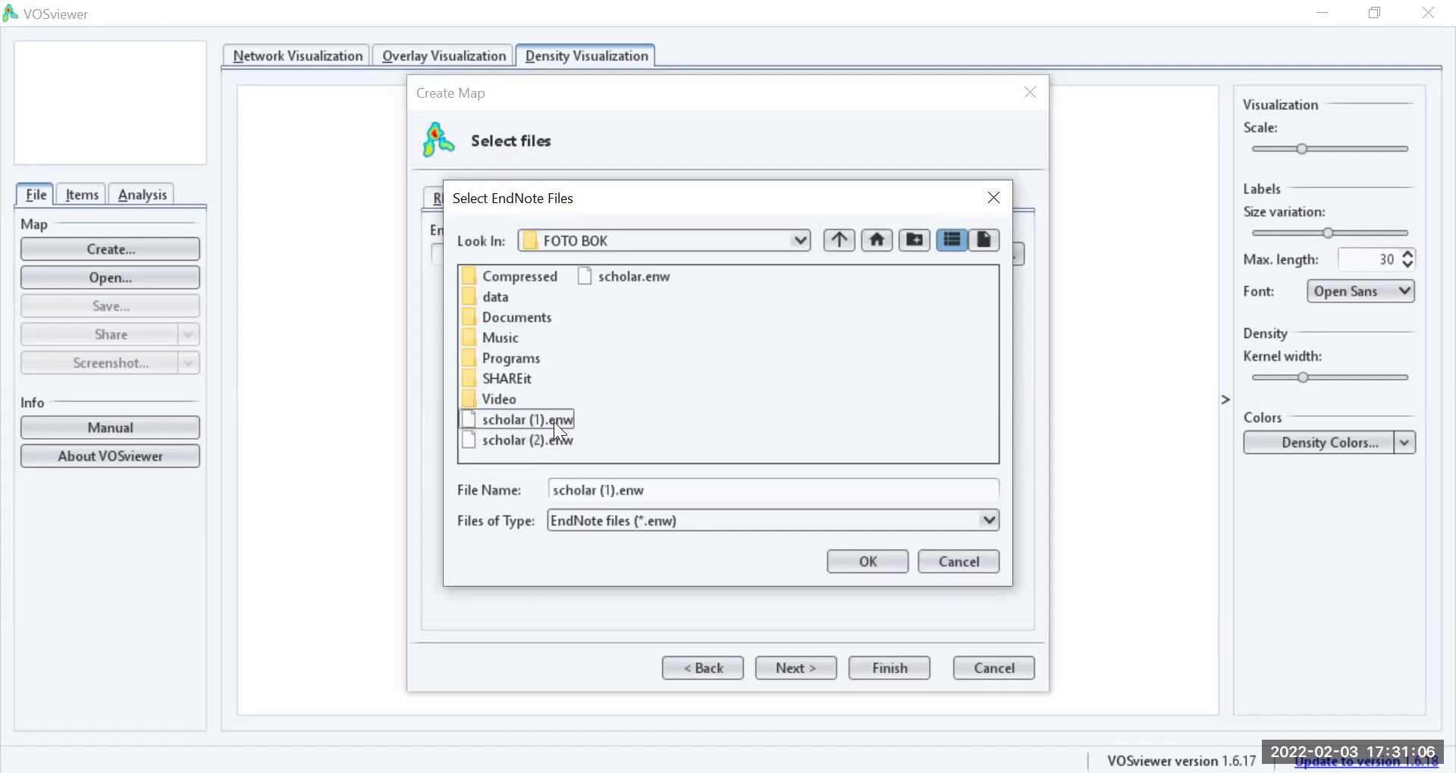
{"action": "left_click", "coordinate": [555, 420]}
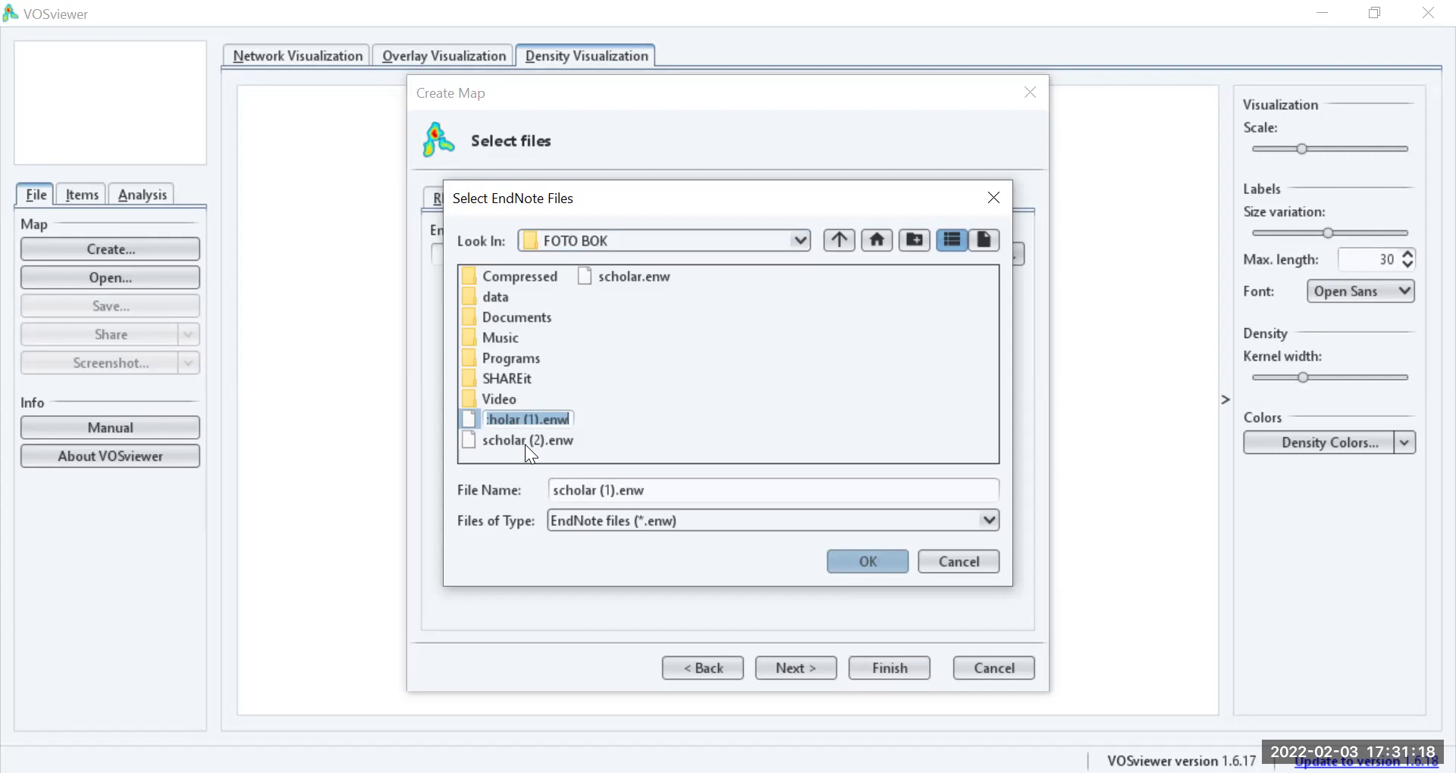
{"action": "left_click", "coordinate": [868, 561]}
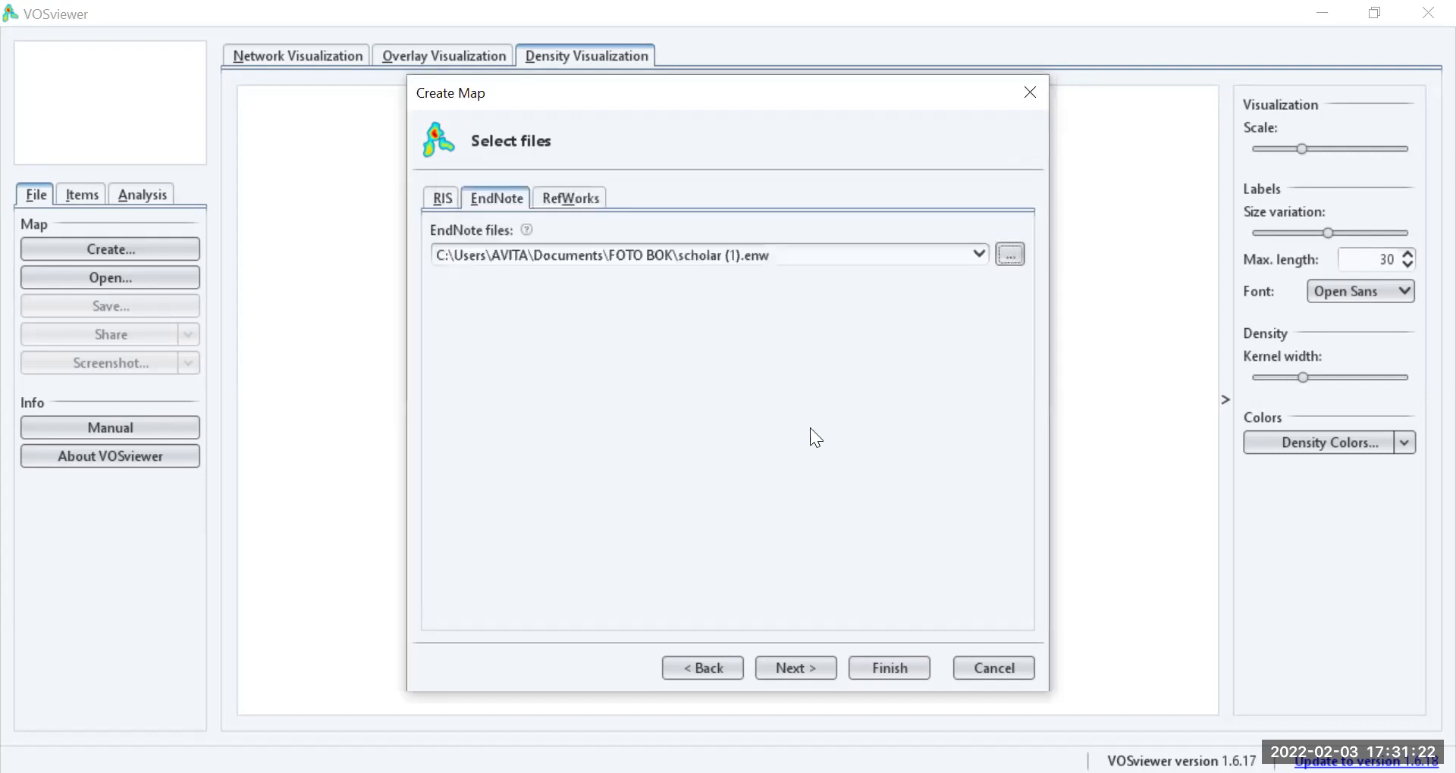
{"action": "left_click", "coordinate": [788, 669]}
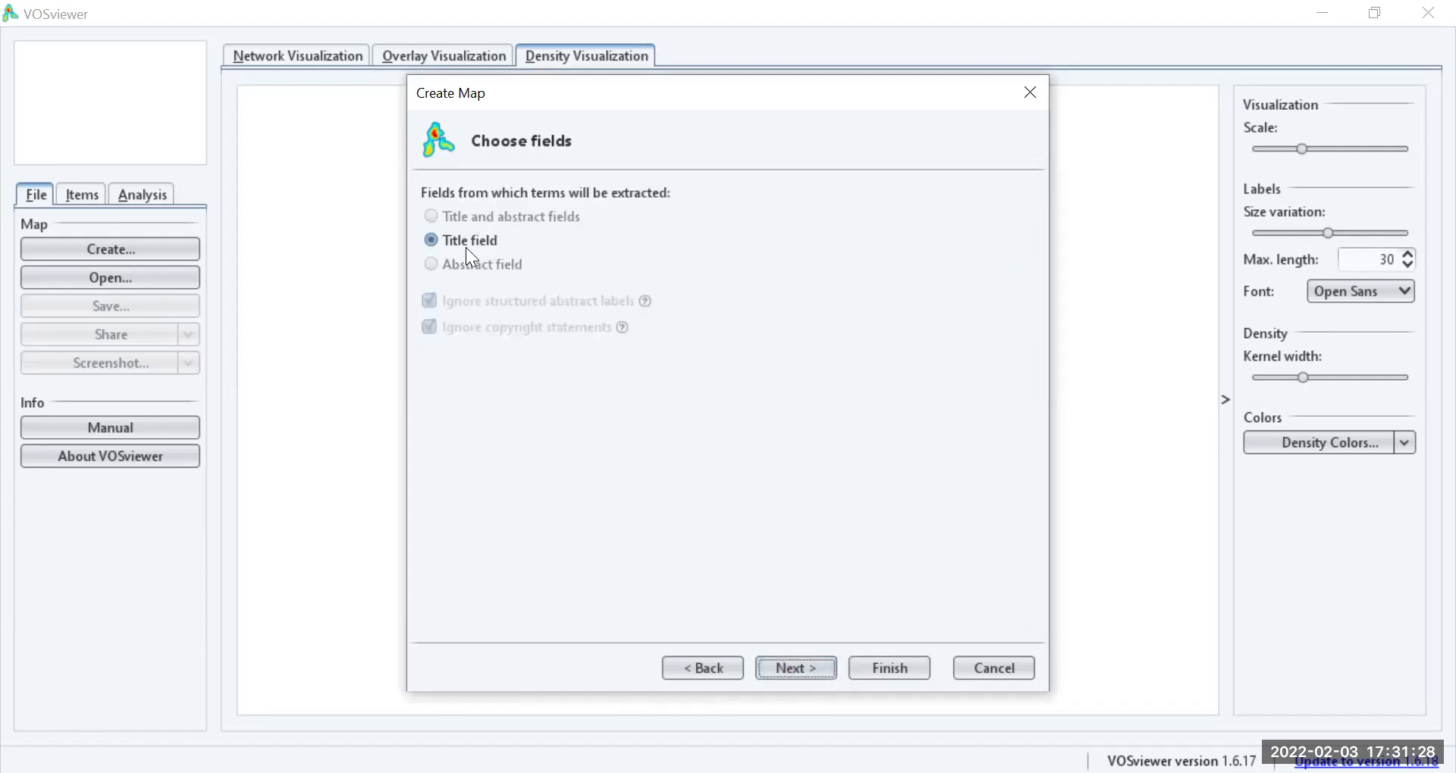
- Extract the terms from the title field and set the counting method to full counting
{"action": "left_click", "coordinate": [820, 672]}
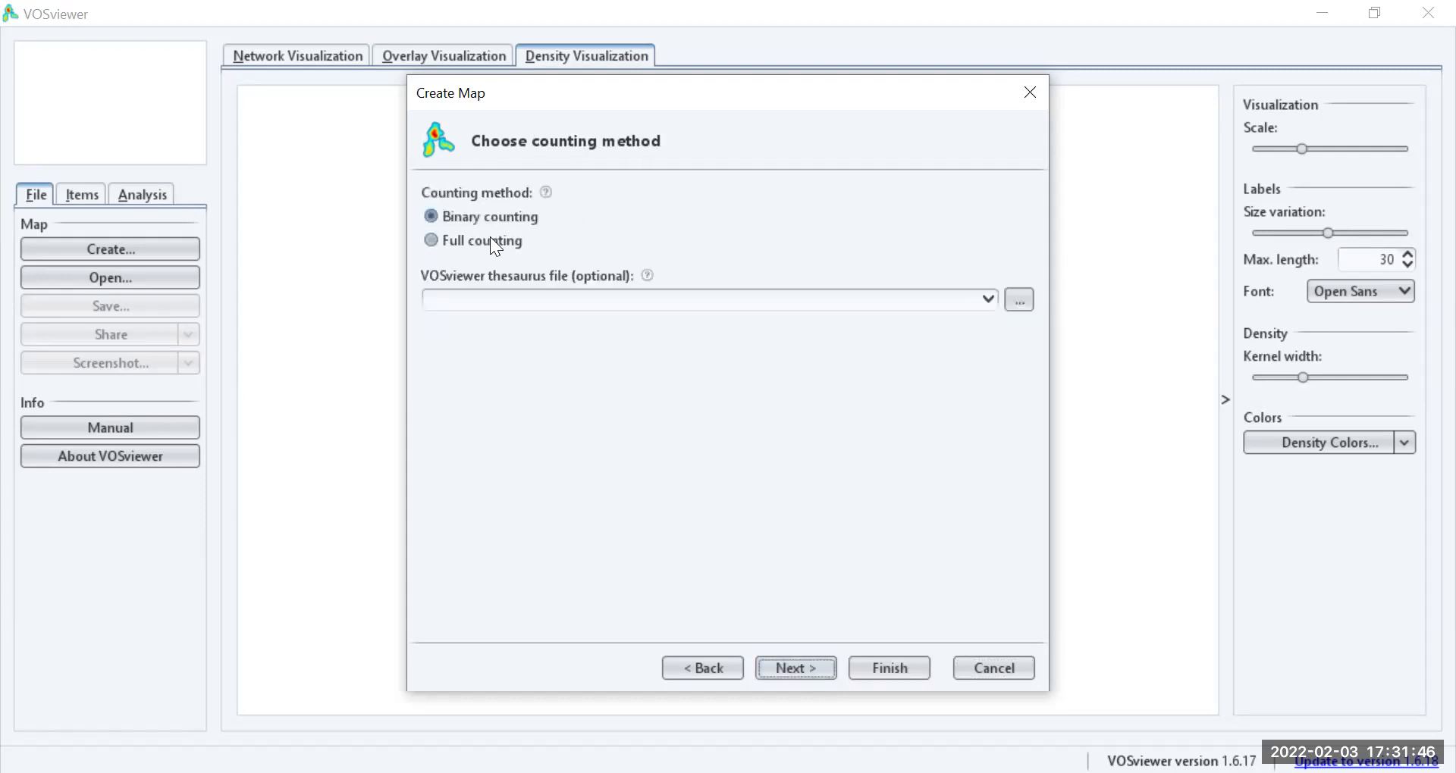
{"action": "left_click", "coordinate": [514, 242]}
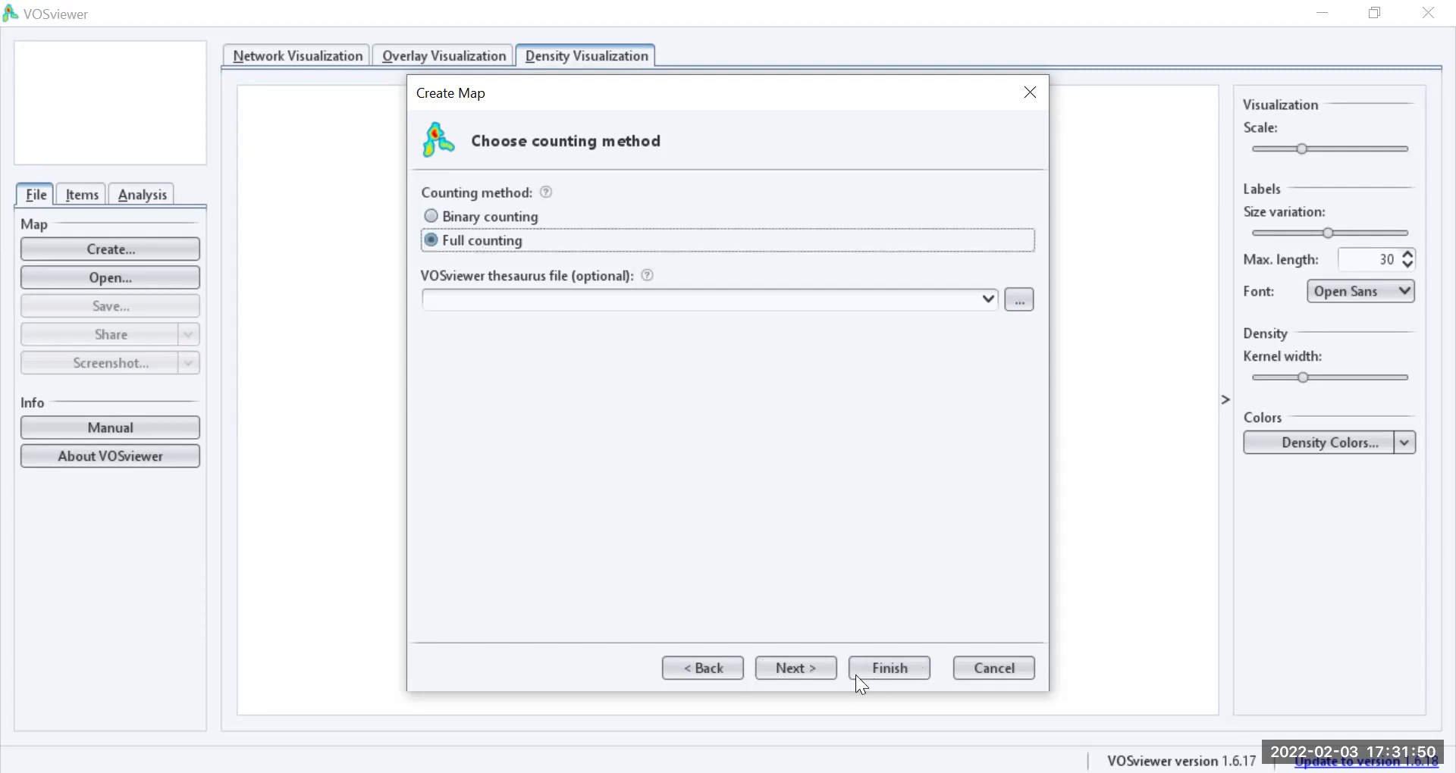
{"action": "left_click", "coordinate": [792, 669]}
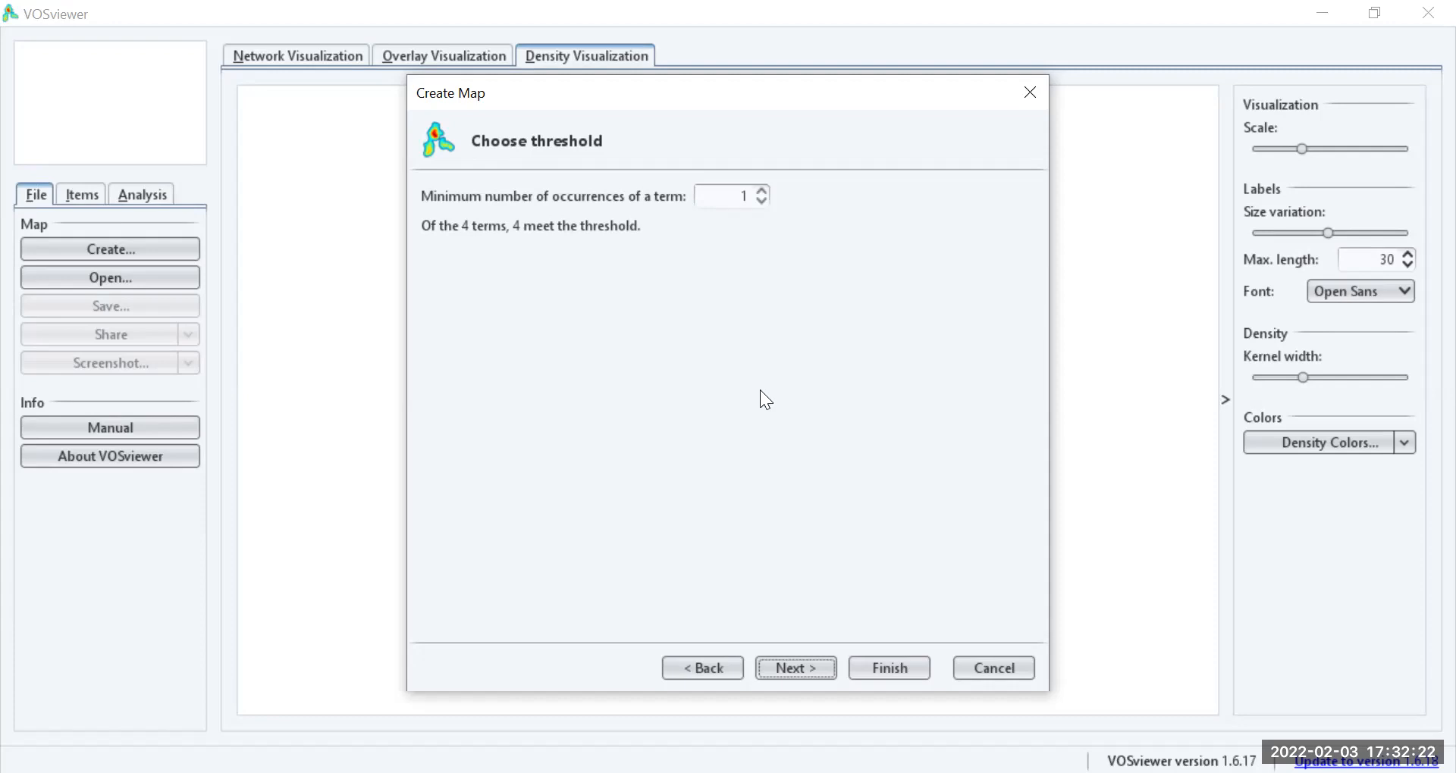
- Accept a minimum of 1 occurrence and 3 terms, keep all listed terms selected, and generate the map
{"action": "left_click", "coordinate": [786, 669]}
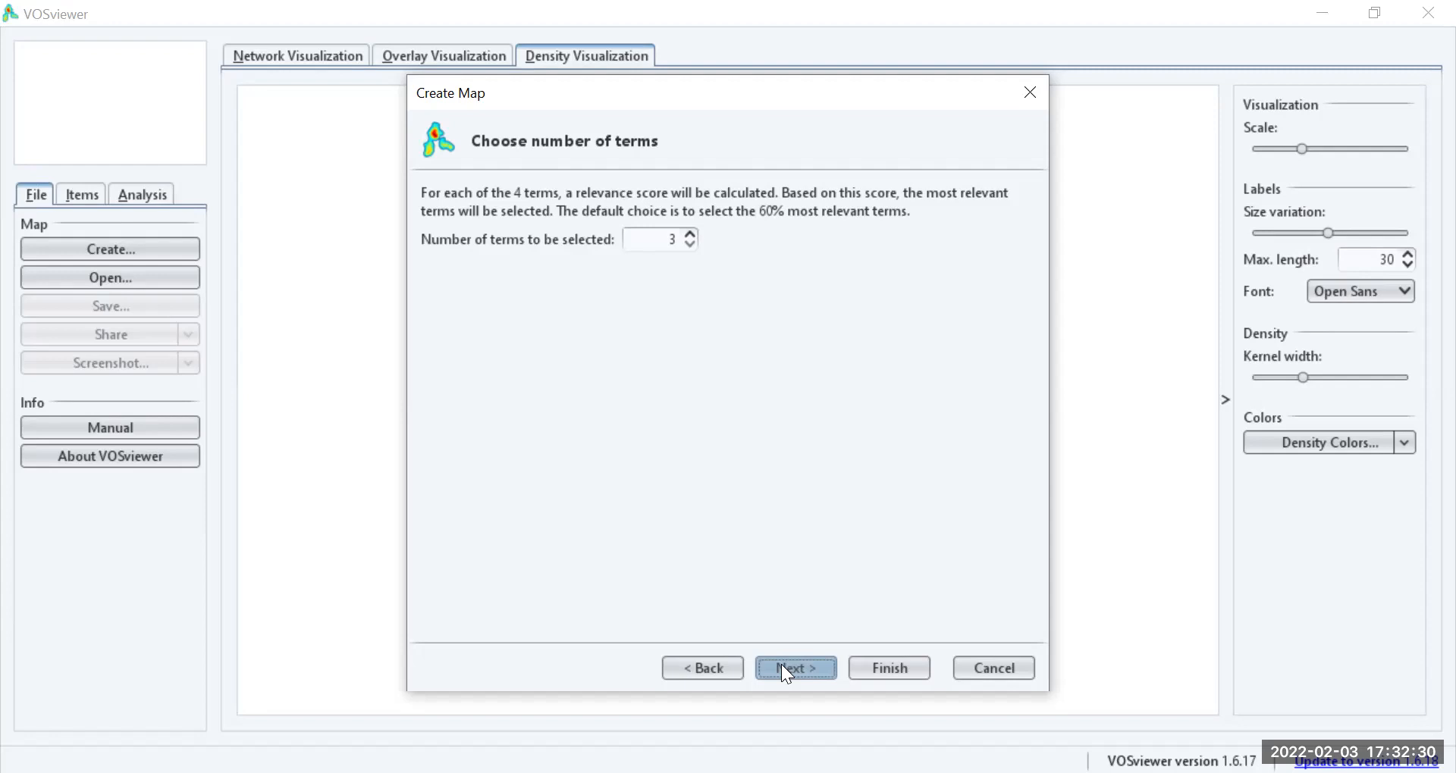
{"action": "left_click", "coordinate": [782, 664]}
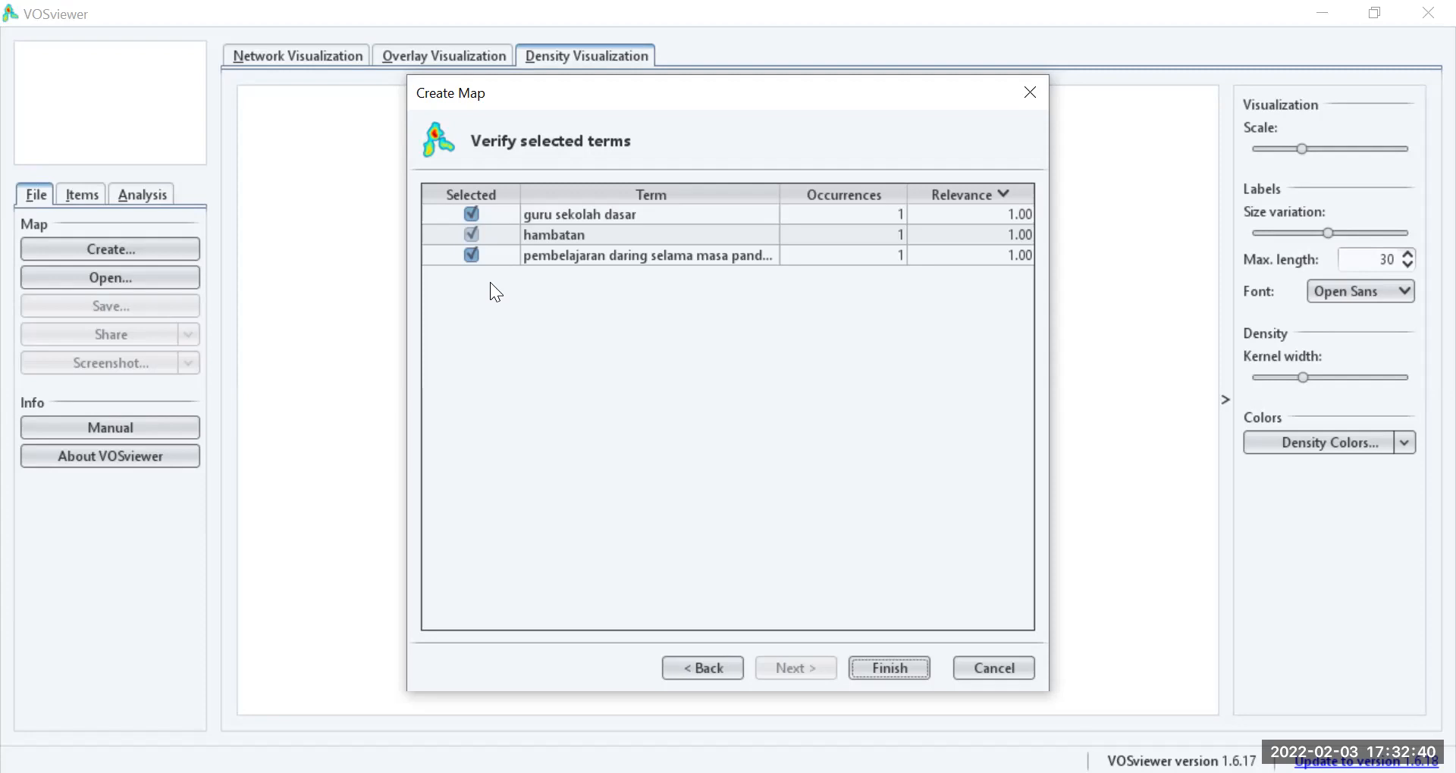
{"action": "left_click", "coordinate": [913, 669]}
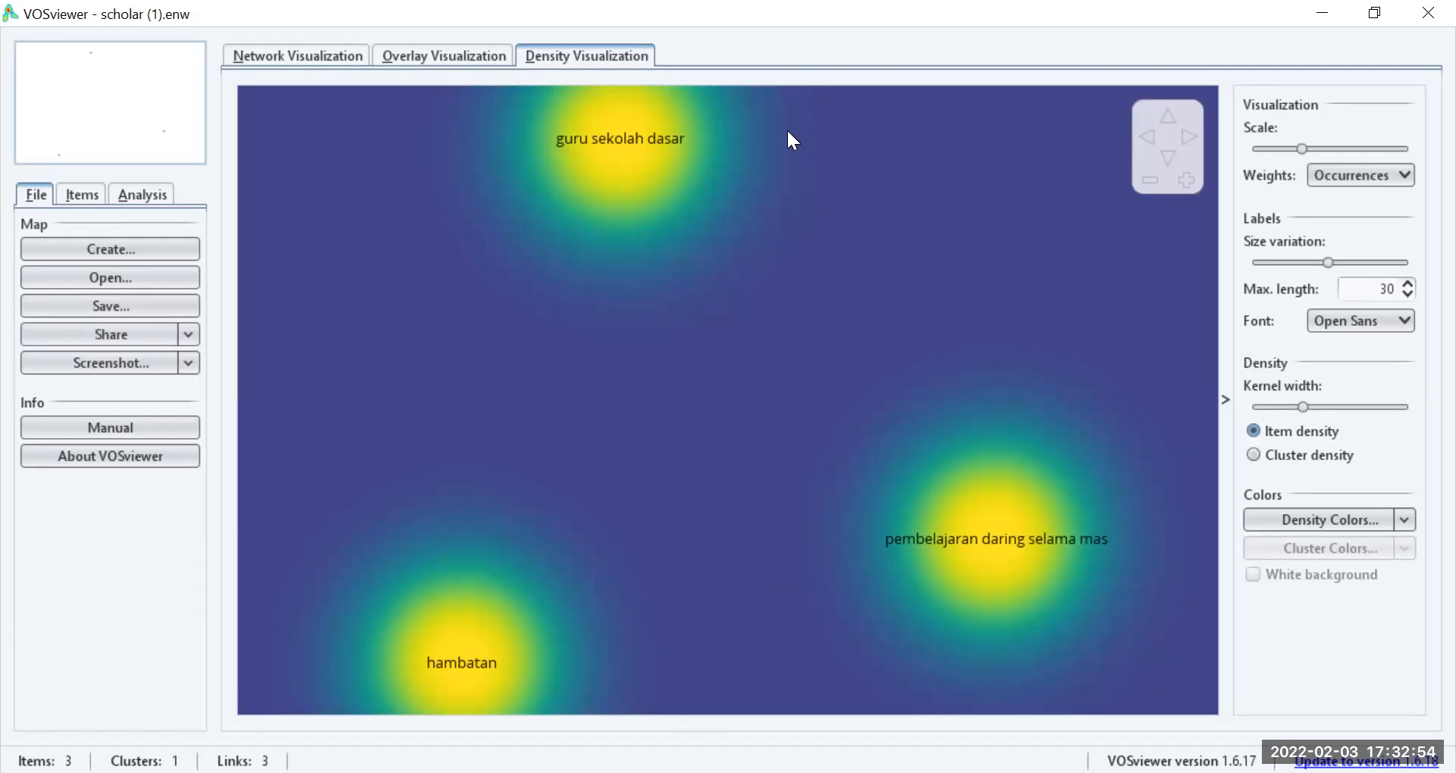
- View the map as an overlay and as a network, and enlarge the network's display scale to nearly the maximum
{"action": "left_click", "coordinate": [446, 56]}
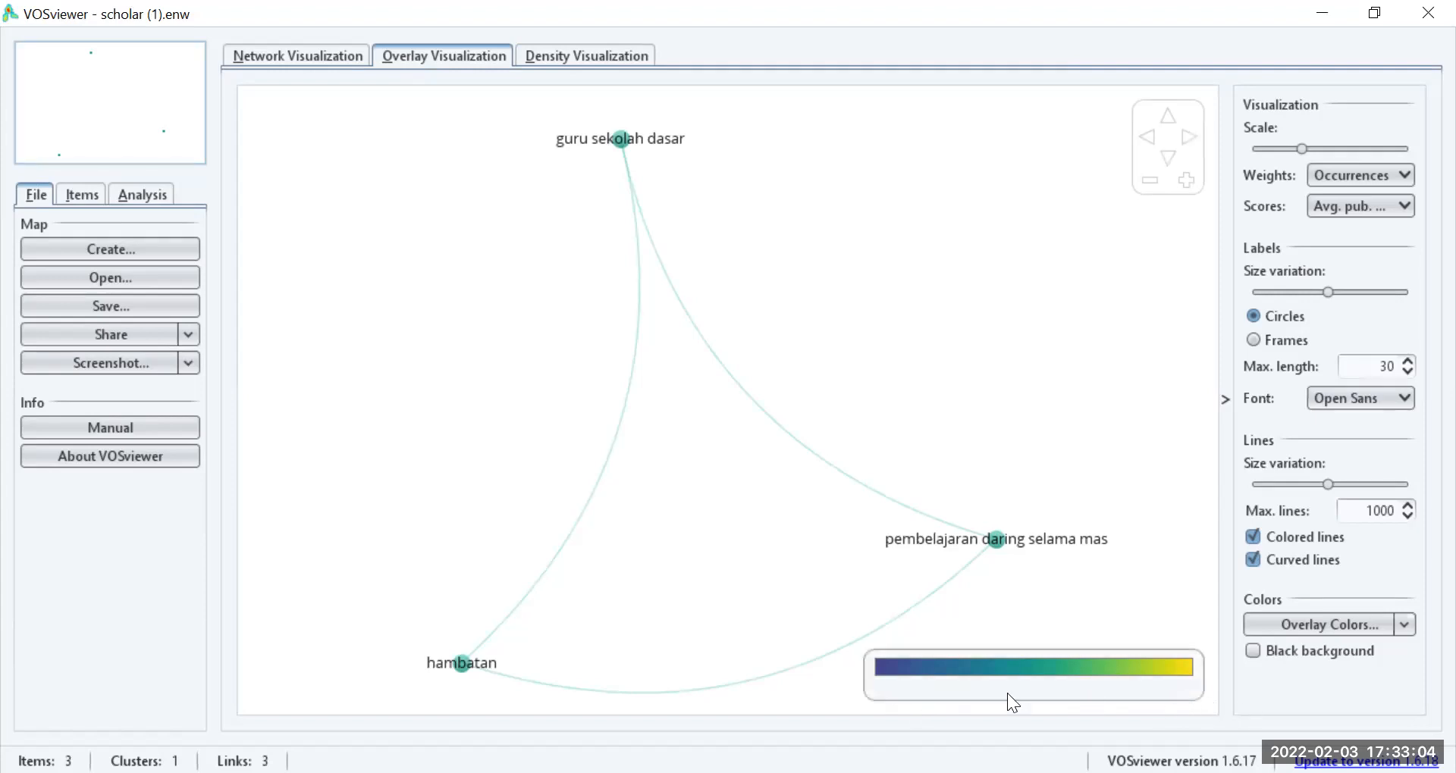
{"action": "left_click", "coordinate": [273, 54]}
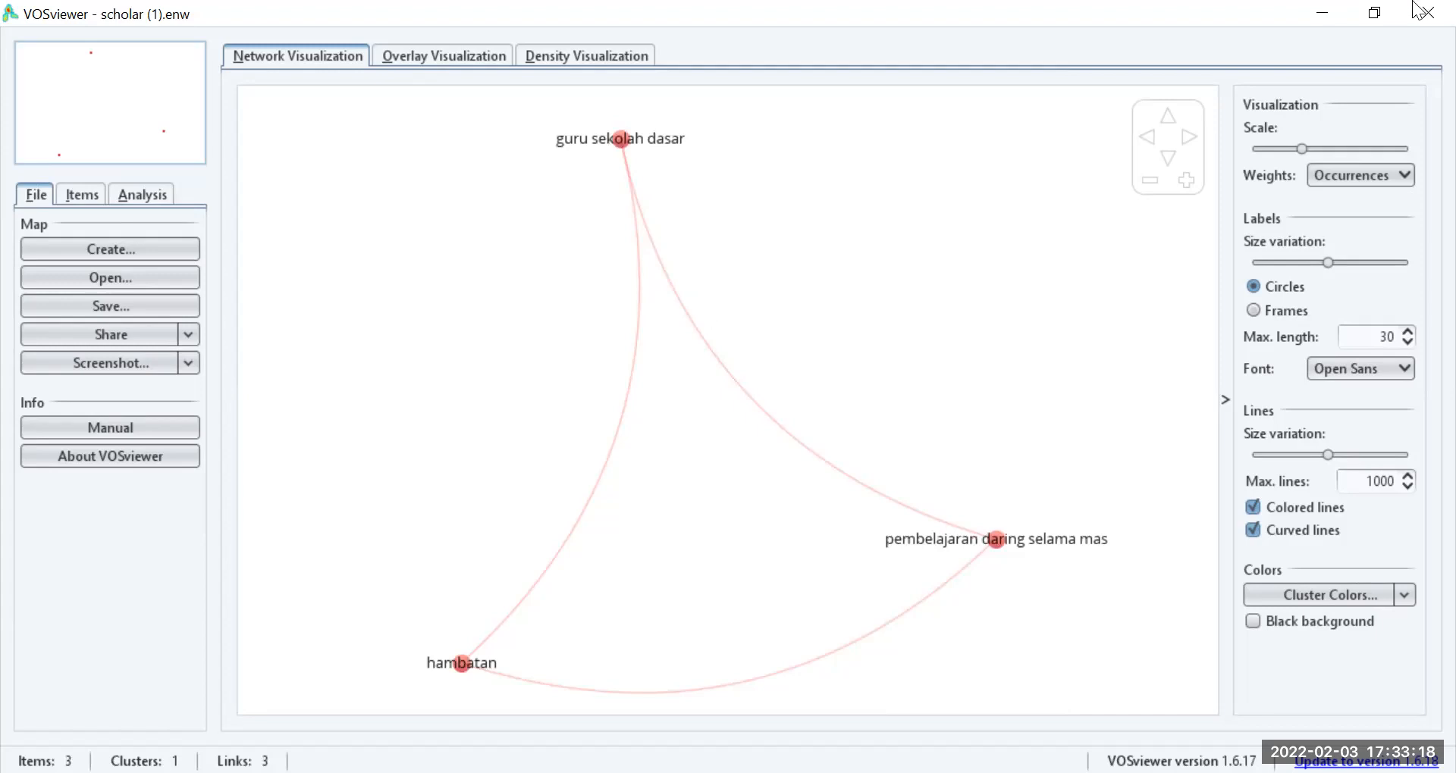
{"action": "left_click", "coordinate": [1293, 147]}
{"action": "left_click", "coordinate": [1361, 156]}
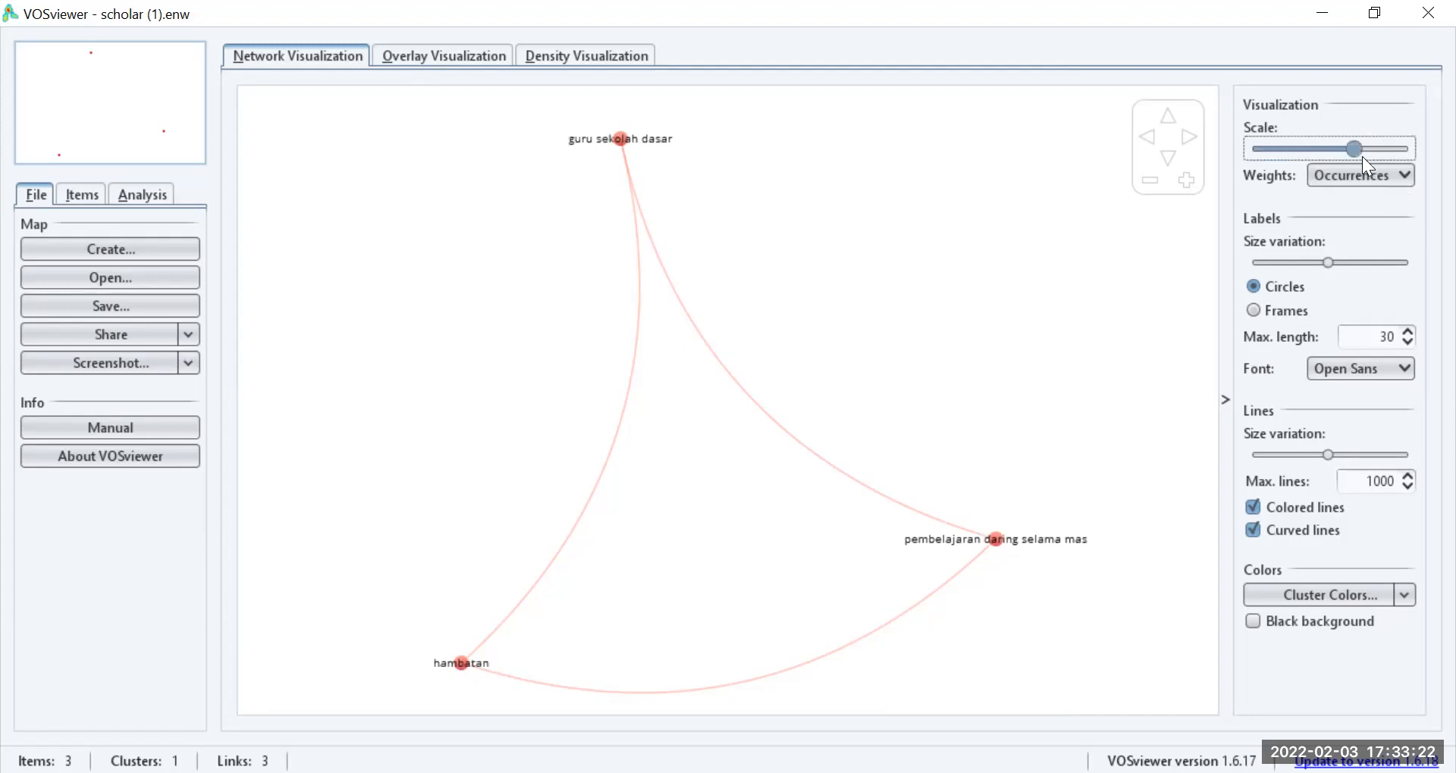
{"action": "left_click_drag", "start_coordinate": [1360, 146], "coordinate": [1401, 154]}
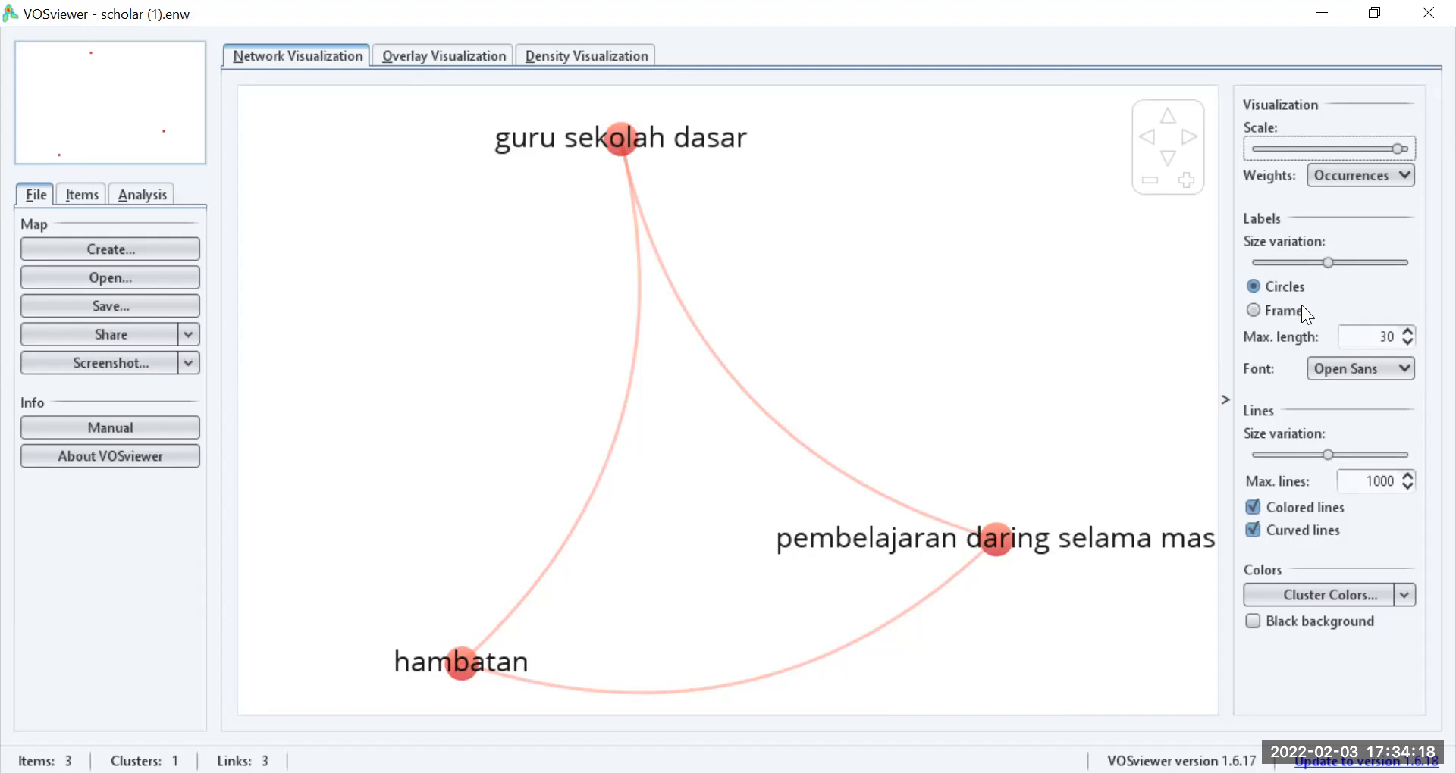
- Set the label size variation to 0.87 and display the network items as frames
{"action": "left_click_drag", "start_coordinate": [1330, 262], "coordinate": [1364, 269]}
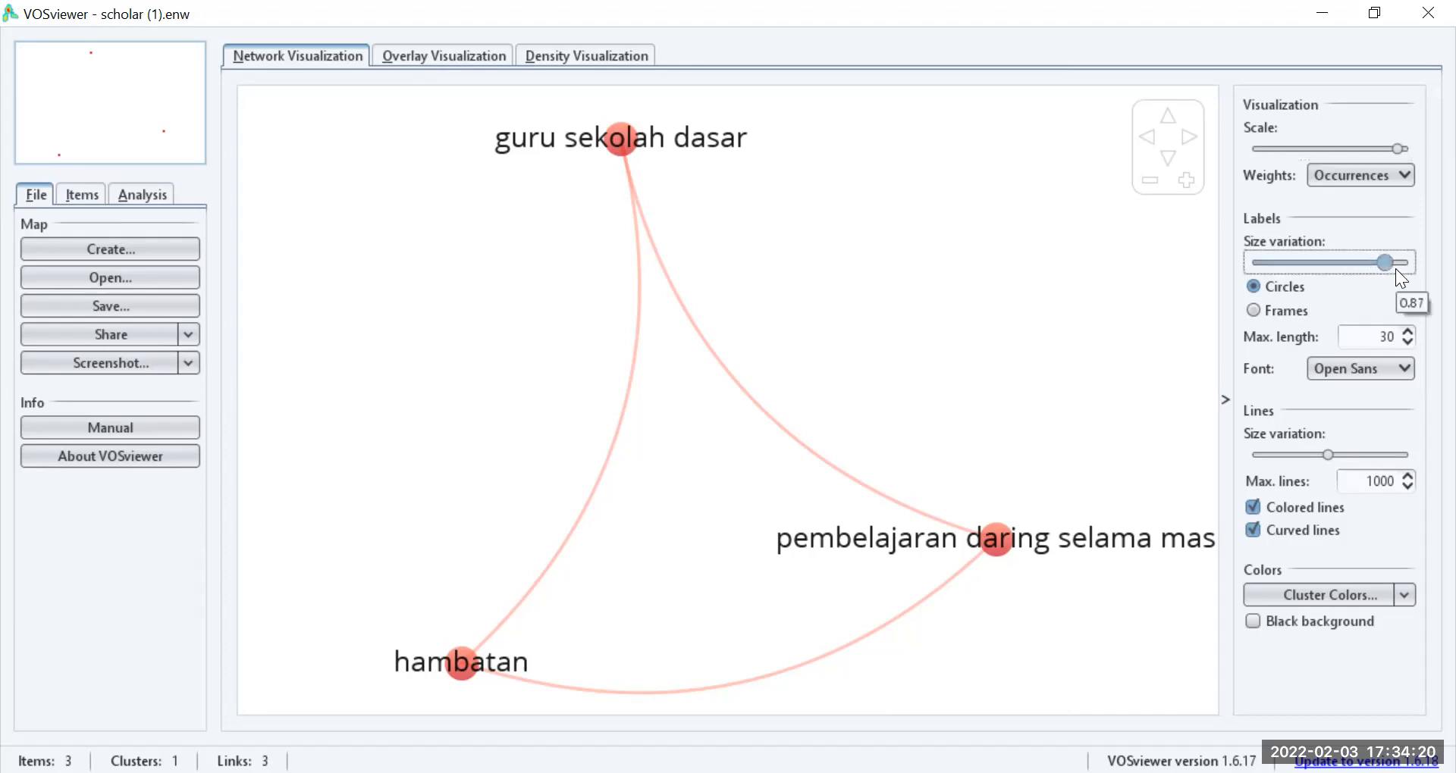
{"action": "left_click", "coordinate": [1283, 308]}
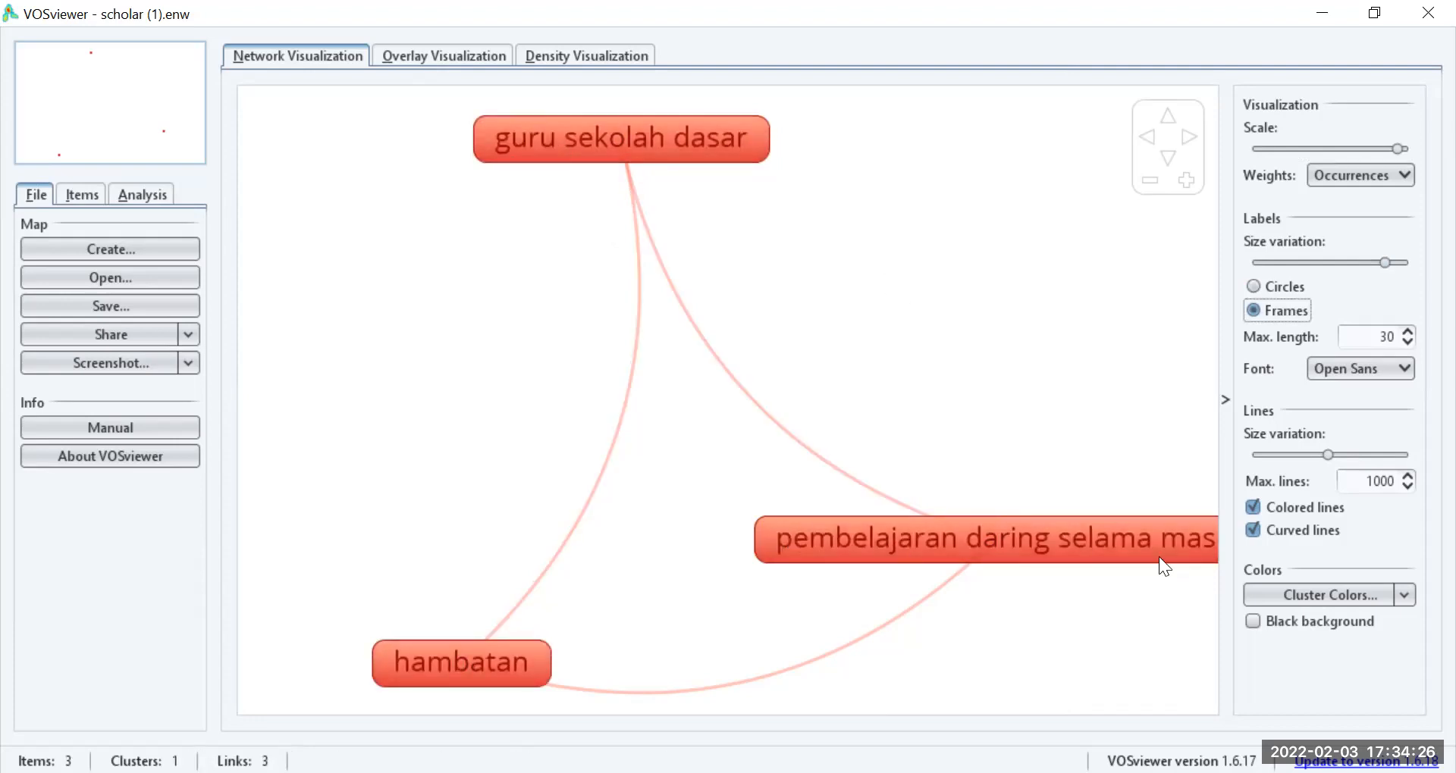
{"action": "left_click", "coordinate": [994, 365]}
{"action": "left_click", "coordinate": [1225, 402]}
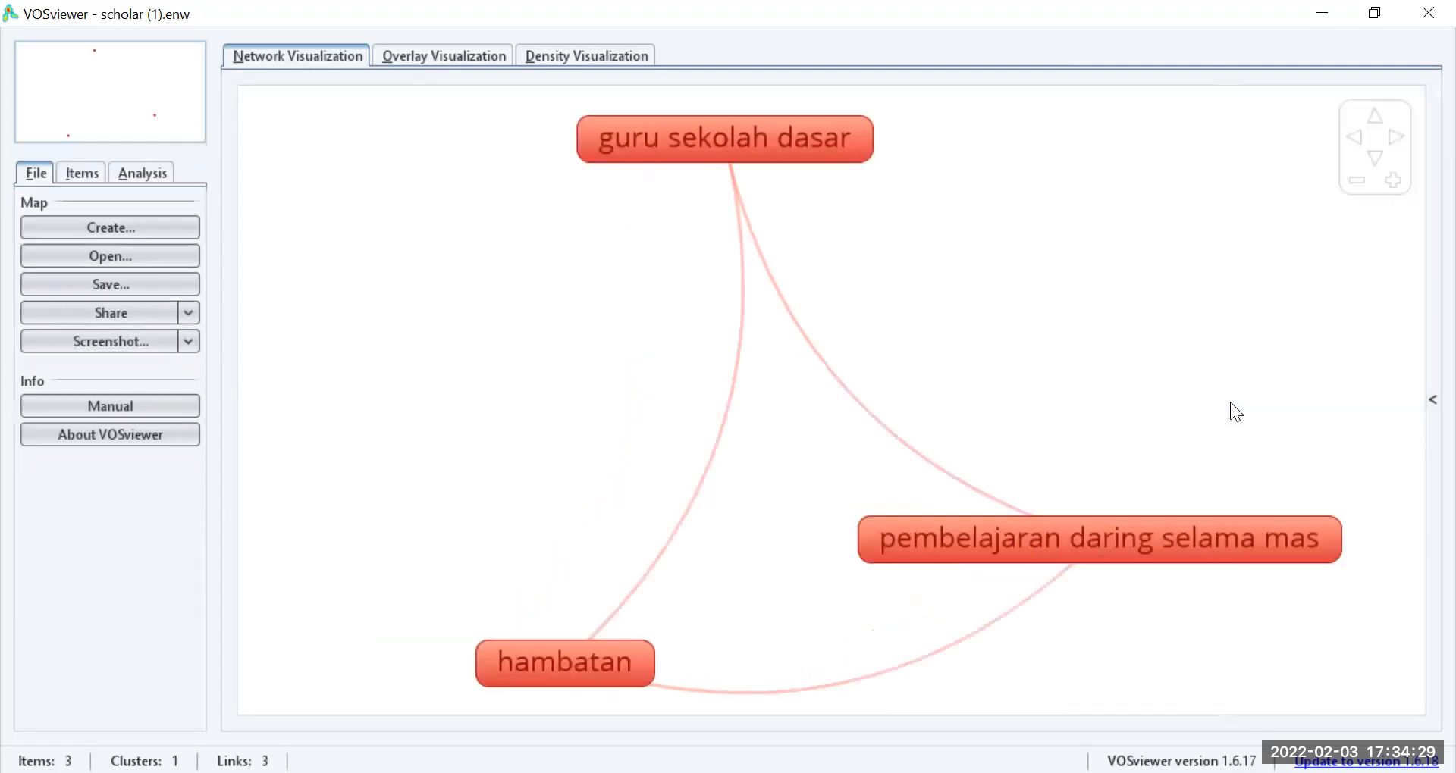
{"action": "left_click", "coordinate": [1421, 399]}
- Set the line size variation to 1.00 and turn off colored and curved lines
{"action": "left_click_drag", "start_coordinate": [1322, 451], "coordinate": [1410, 463]}
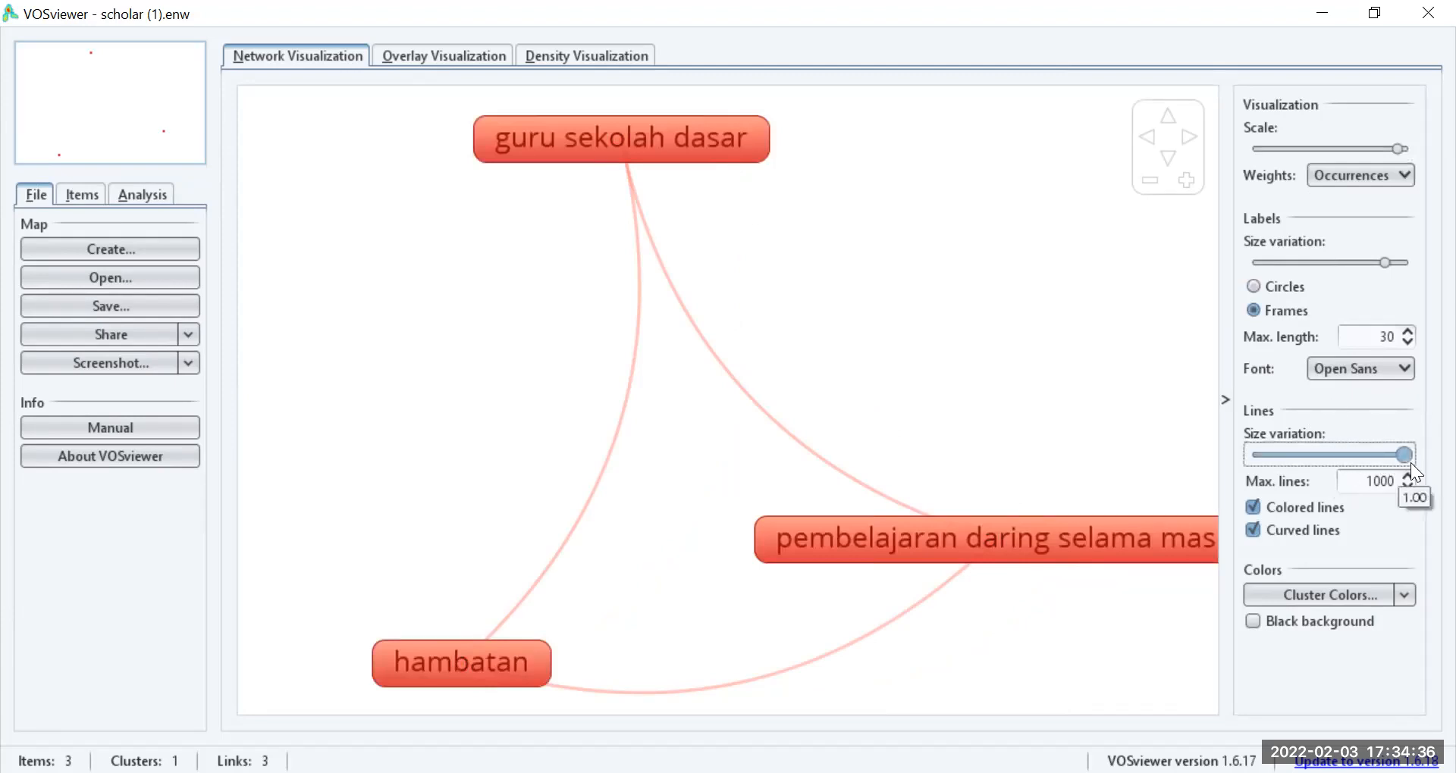
{"action": "left_click", "coordinate": [1305, 506]}
{"action": "left_click", "coordinate": [1293, 529]}
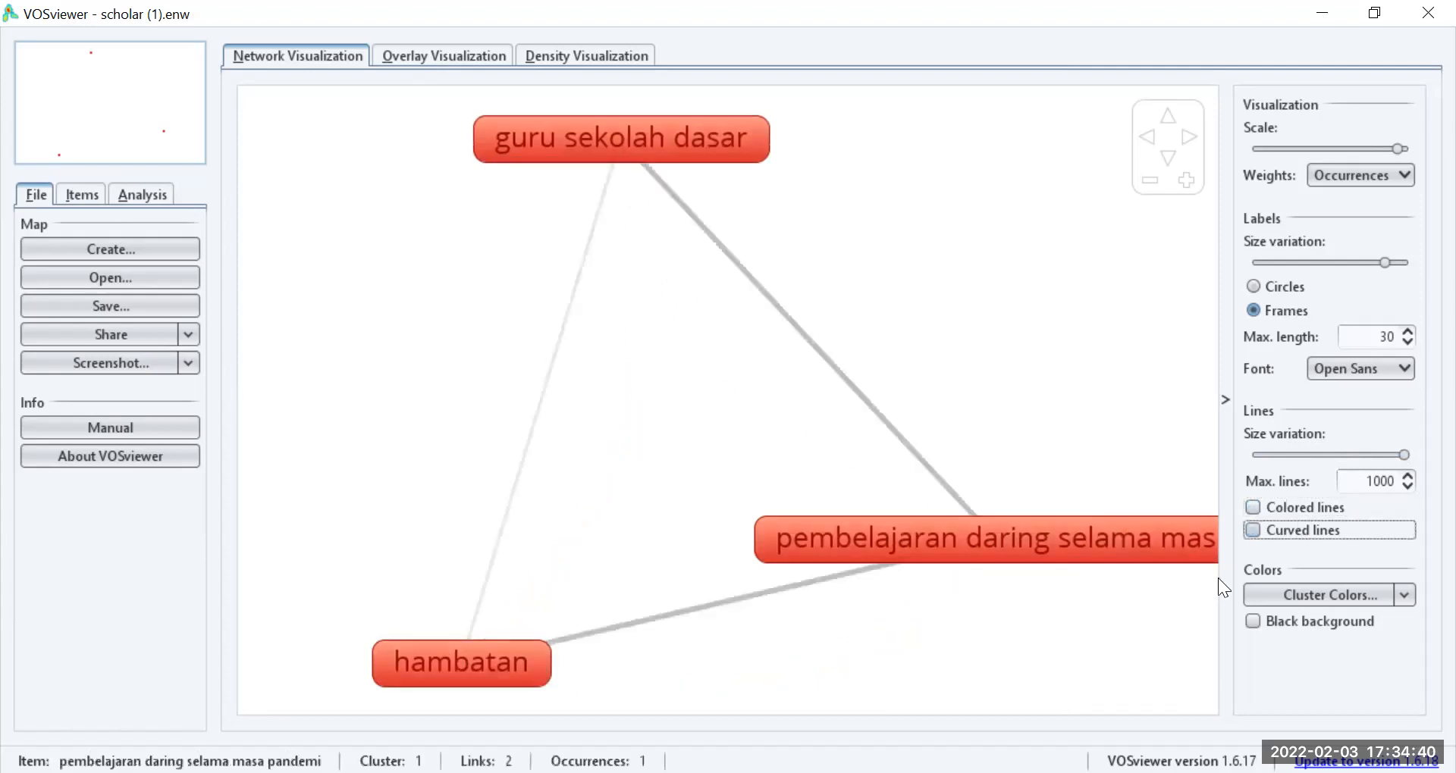
- Change the color of Cluster 1 from red to a saturated blue in the cluster color settings
{"action": "left_click", "coordinate": [1281, 604]}
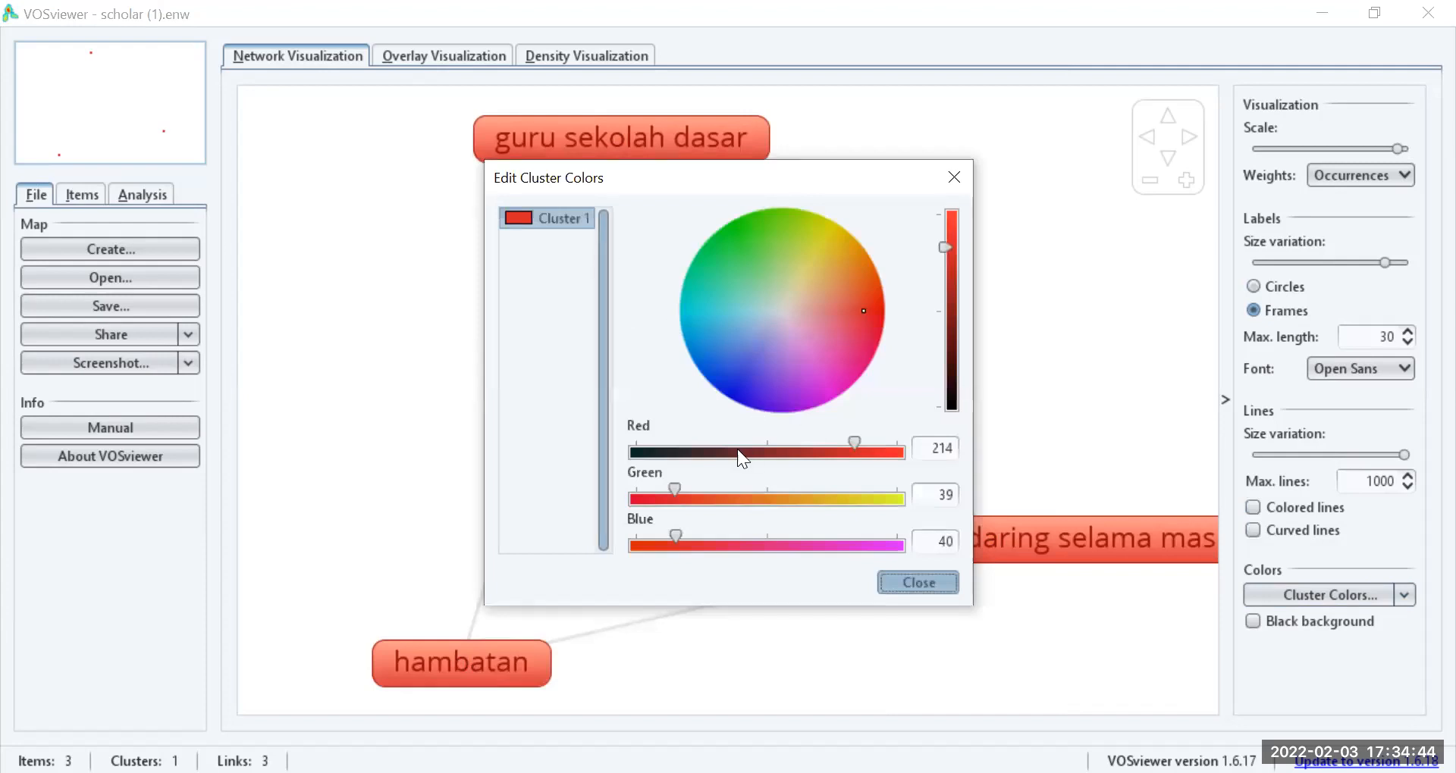
{"action": "left_click_drag", "start_coordinate": [677, 492], "coordinate": [627, 487]}
{"action": "left_click_drag", "start_coordinate": [854, 443], "coordinate": [837, 443]}
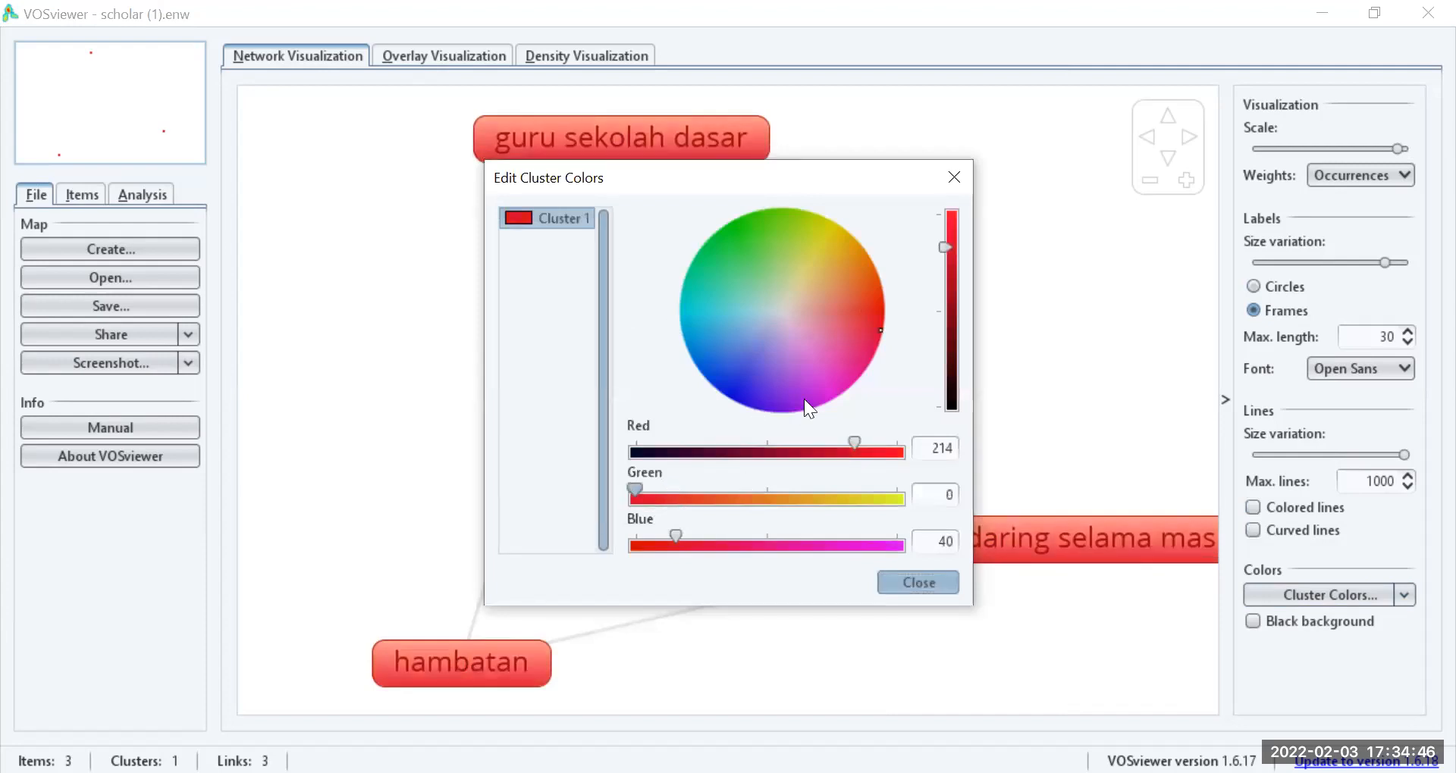
{"action": "left_click", "coordinate": [750, 360]}
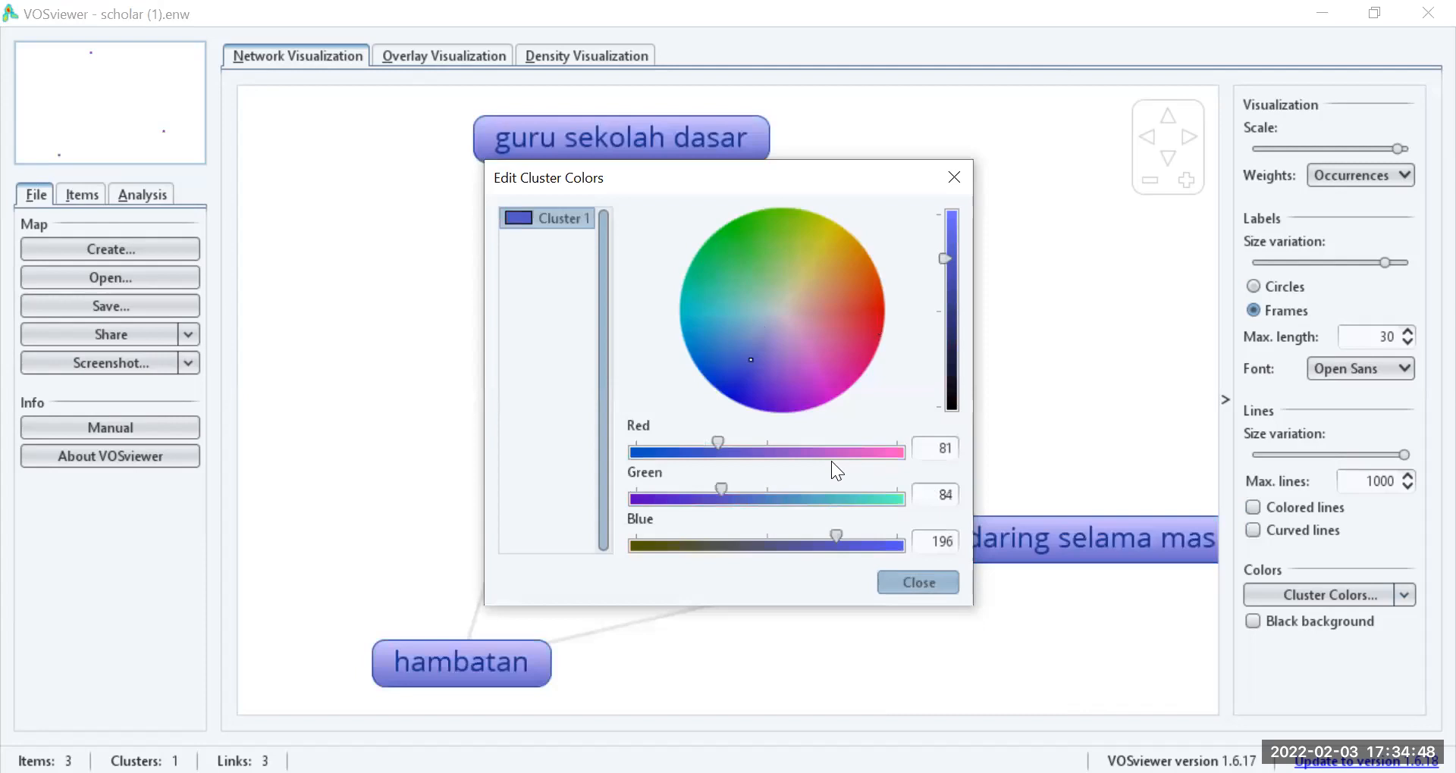
{"action": "left_click", "coordinate": [700, 498]}
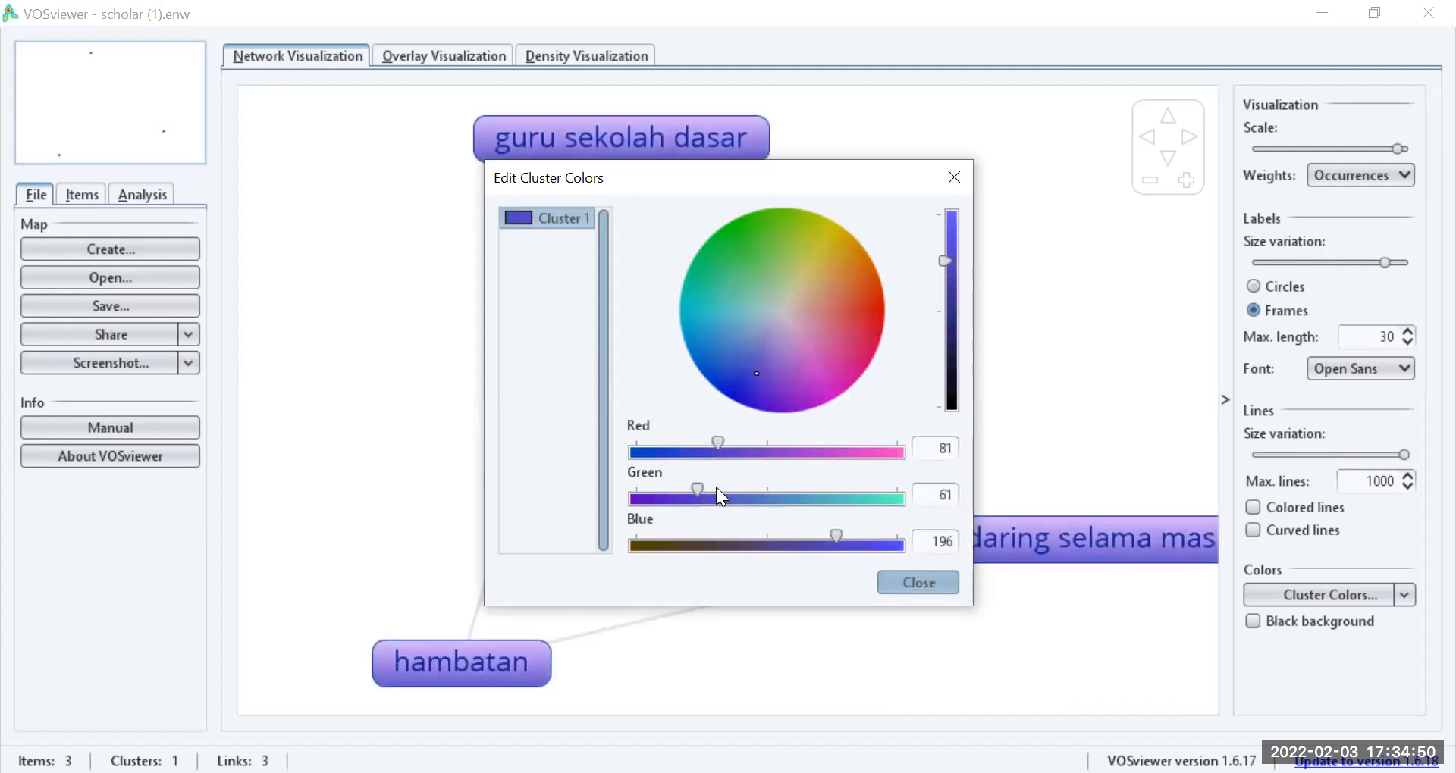
{"action": "left_click", "coordinate": [920, 576]}
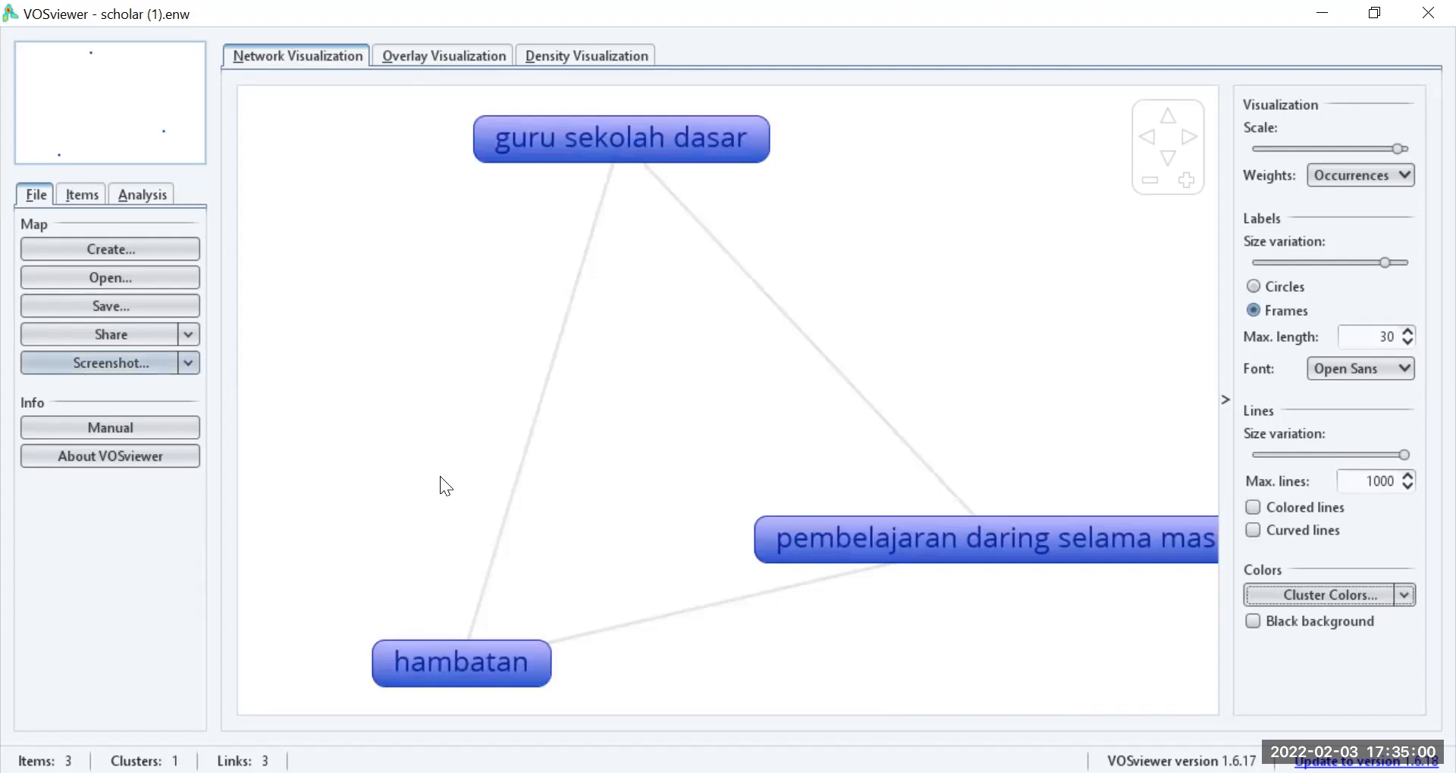
- Try the black background for the network visualization and restore the white one
{"action": "left_click", "coordinate": [1259, 620]}
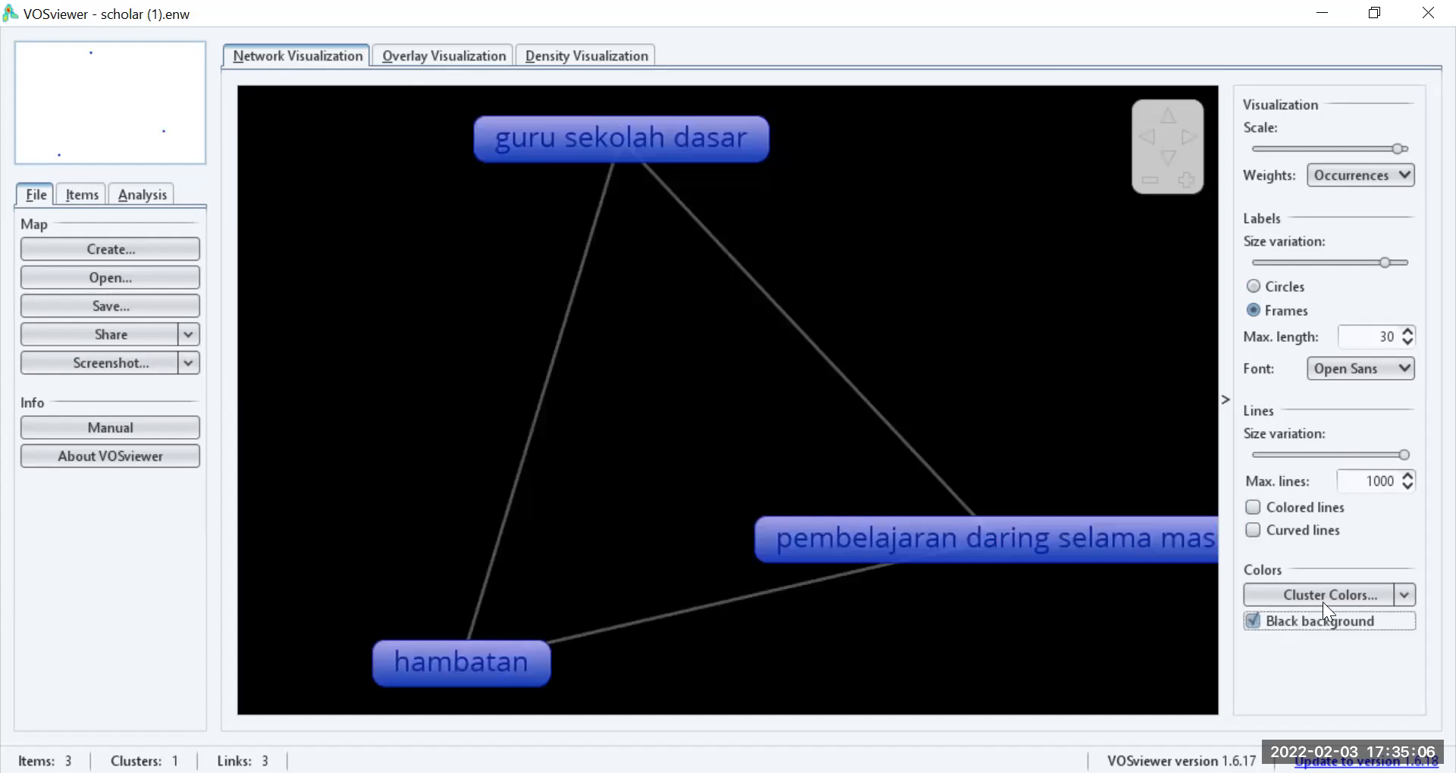
{"action": "left_click", "coordinate": [1287, 620]}
- Turn on colored lines and set the label font to Amble
{"action": "left_click", "coordinate": [1302, 513]}
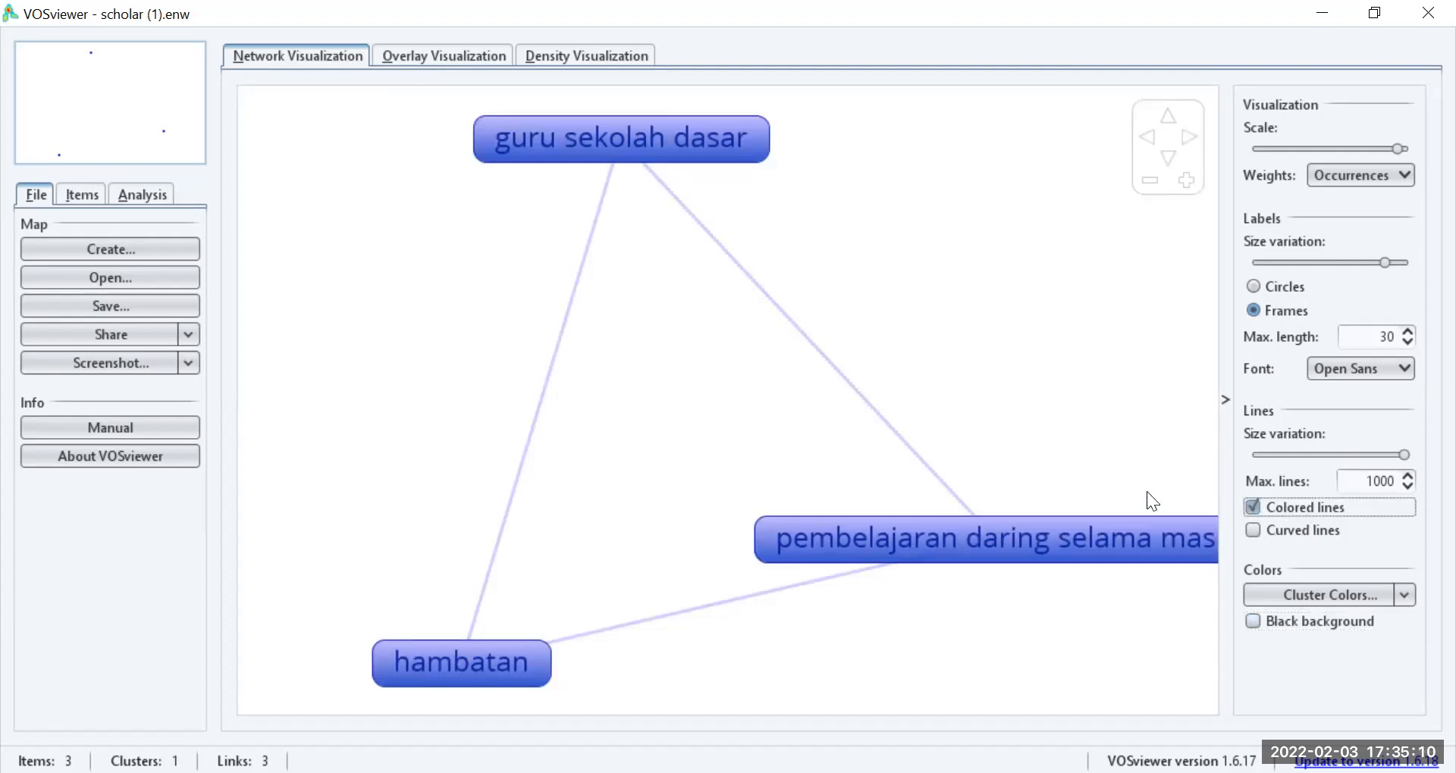
{"action": "left_click", "coordinate": [1343, 369]}
{"action": "left_click", "coordinate": [1338, 392]}
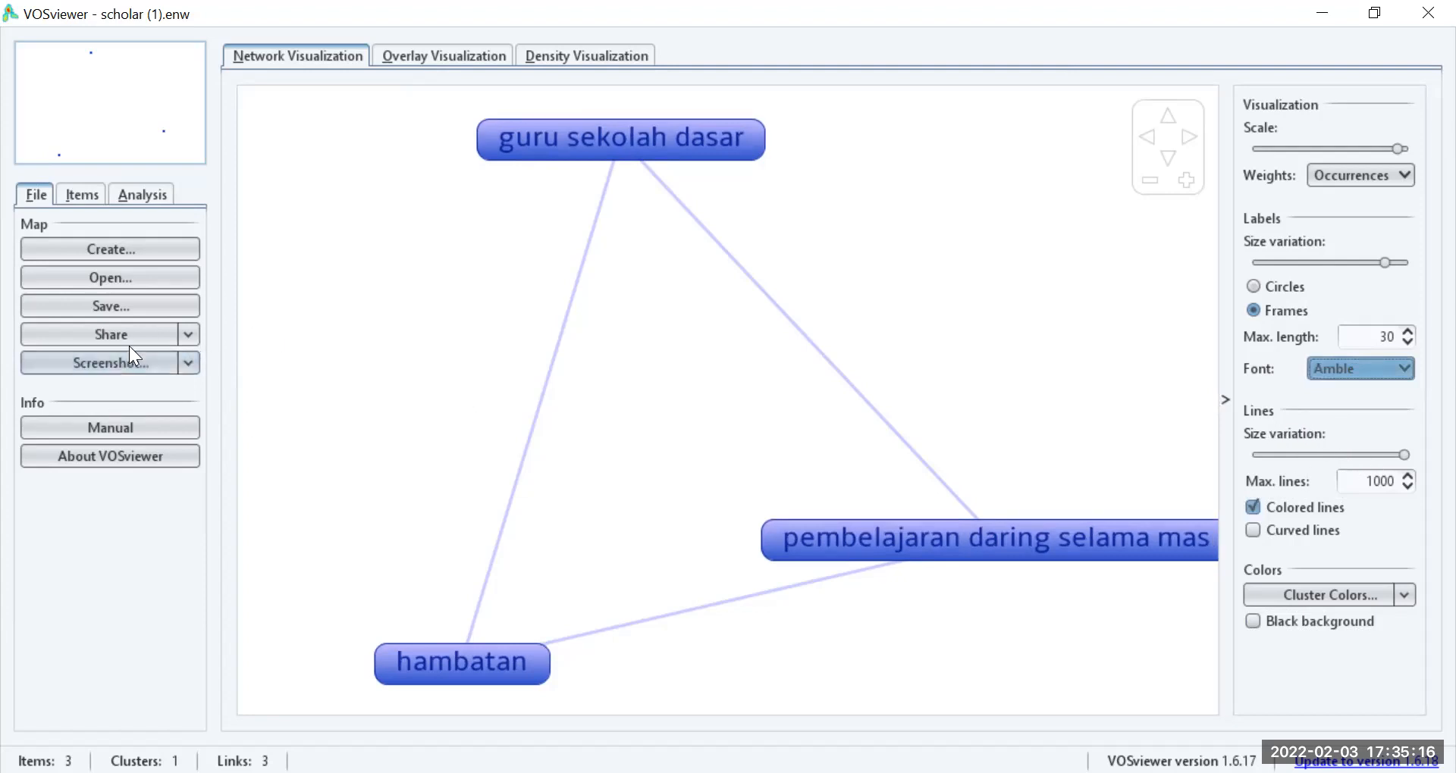
- Start saving a PNG screenshot of the network map, choosing the A.LP2M-UNIMEN folder in Documents as the destination
{"action": "left_click", "coordinate": [190, 365]}
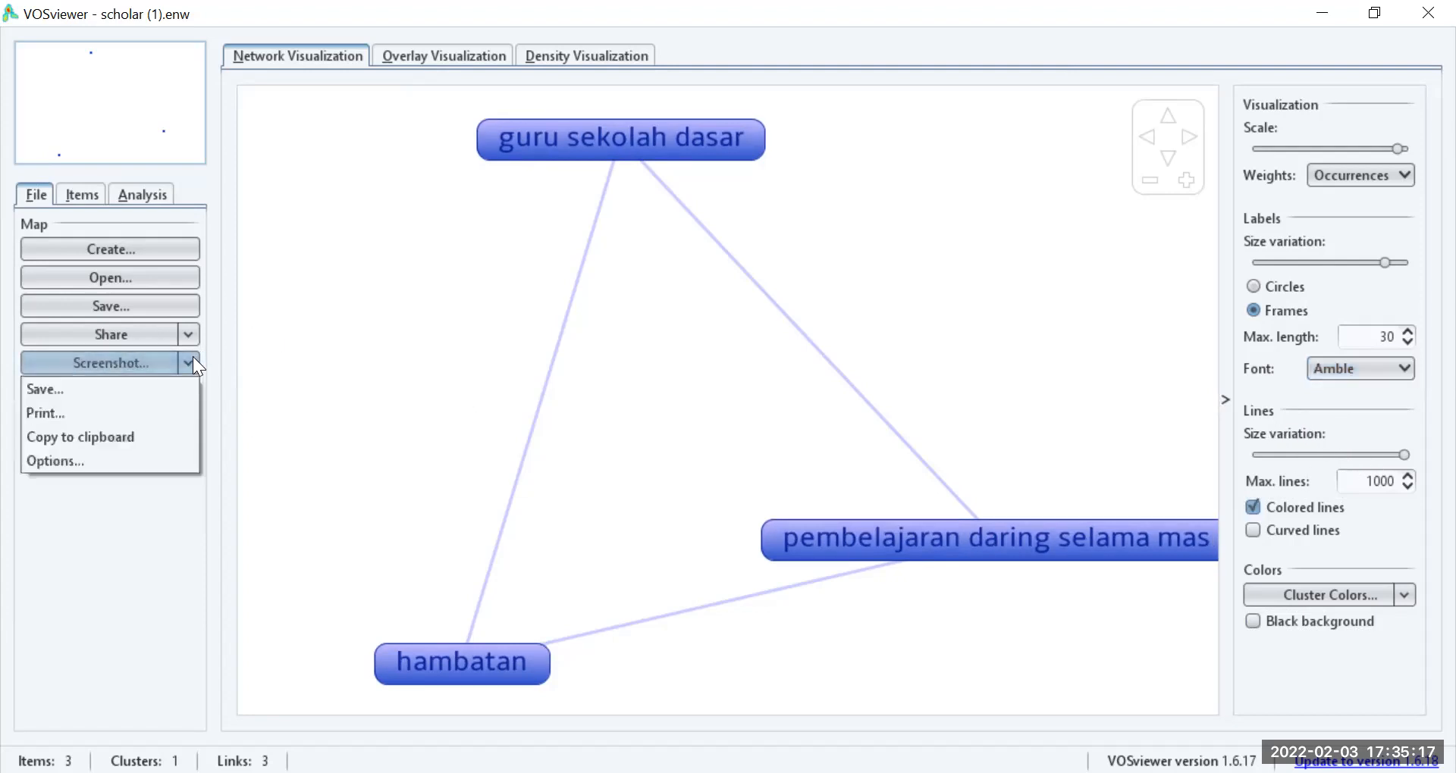
{"action": "left_click", "coordinate": [158, 396]}
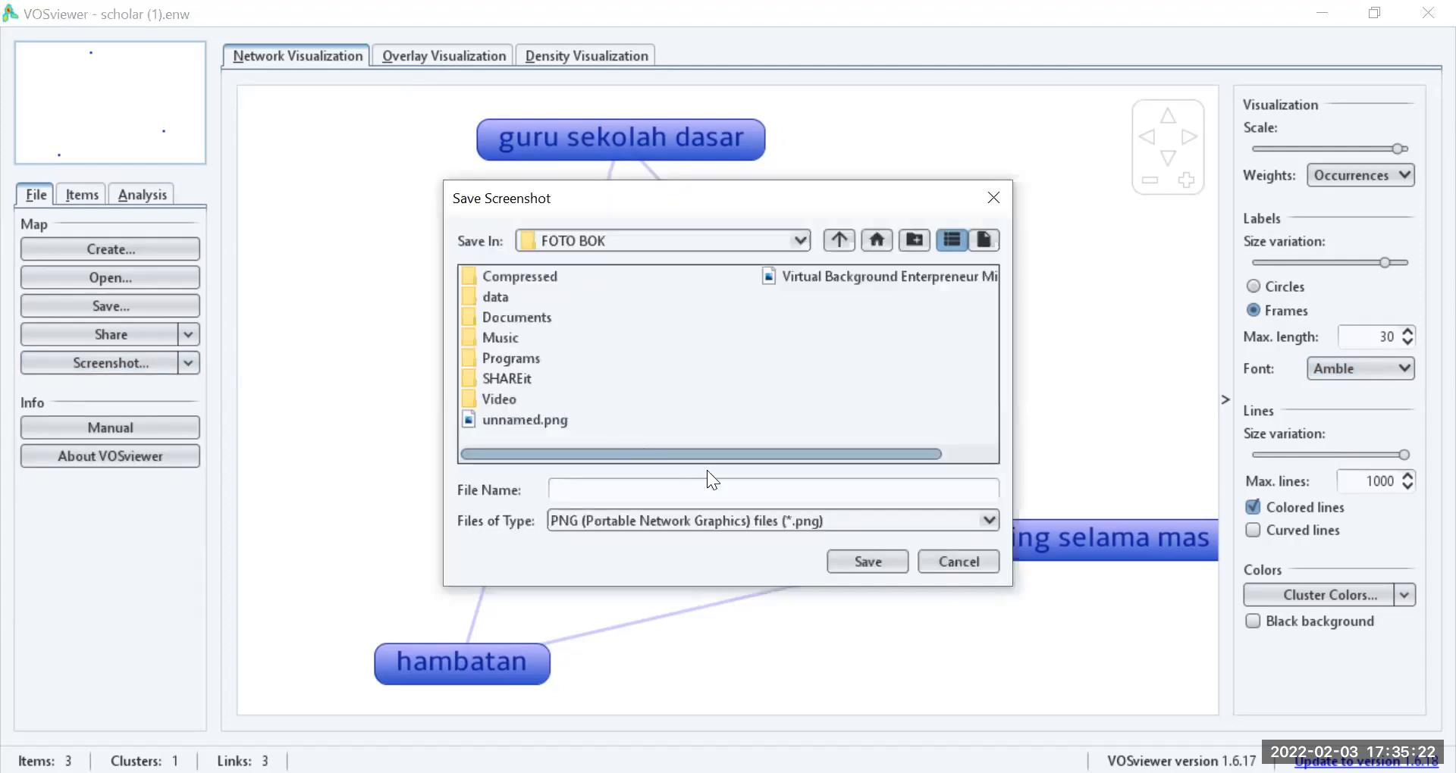
{"action": "left_click", "coordinate": [681, 239]}
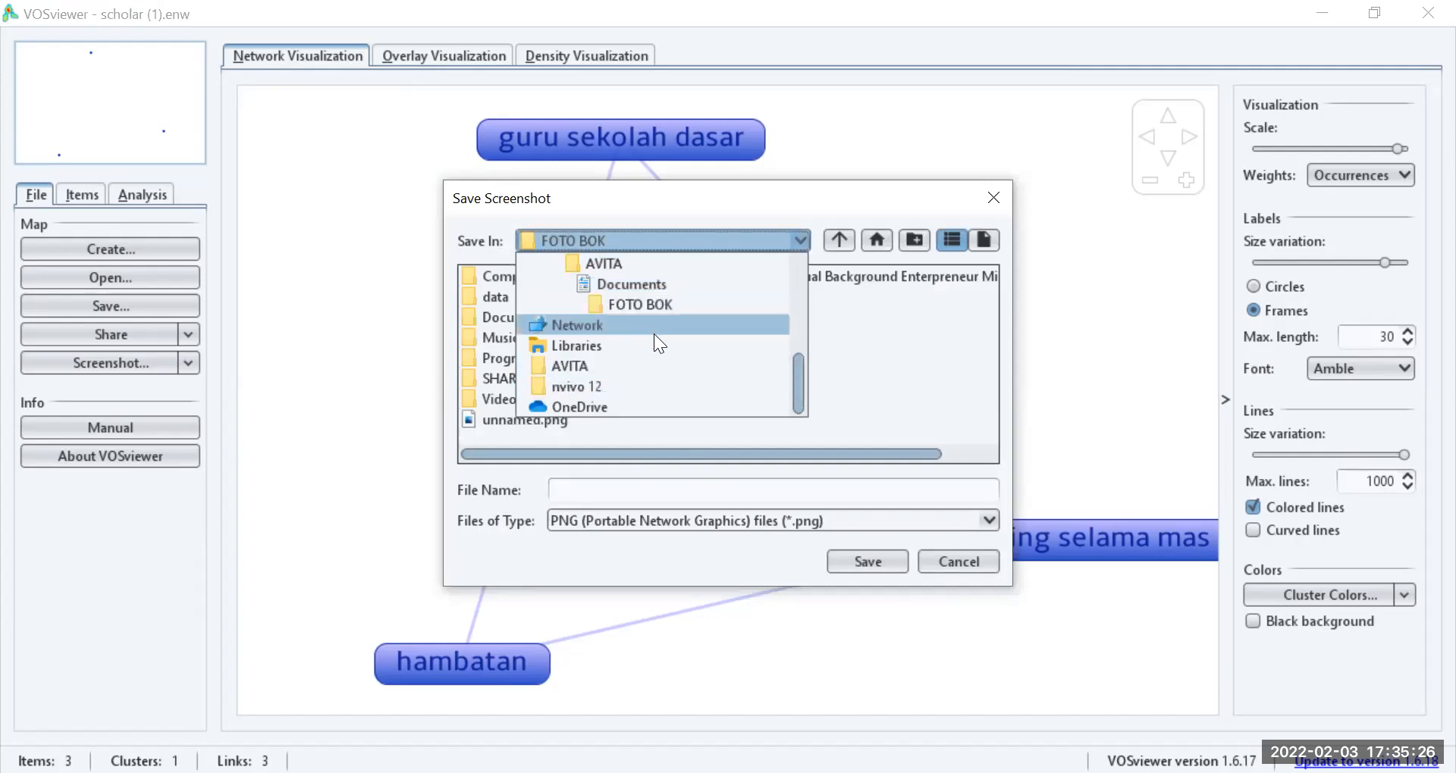
{"action": "scroll", "coordinate": [654, 334], "scroll_direction": "up", "scroll_amount": 2}
{"action": "scroll", "coordinate": [654, 372], "scroll_direction": "down", "scroll_amount": 2}
{"action": "scroll", "coordinate": [654, 376], "scroll_direction": "up", "scroll_amount": 2}
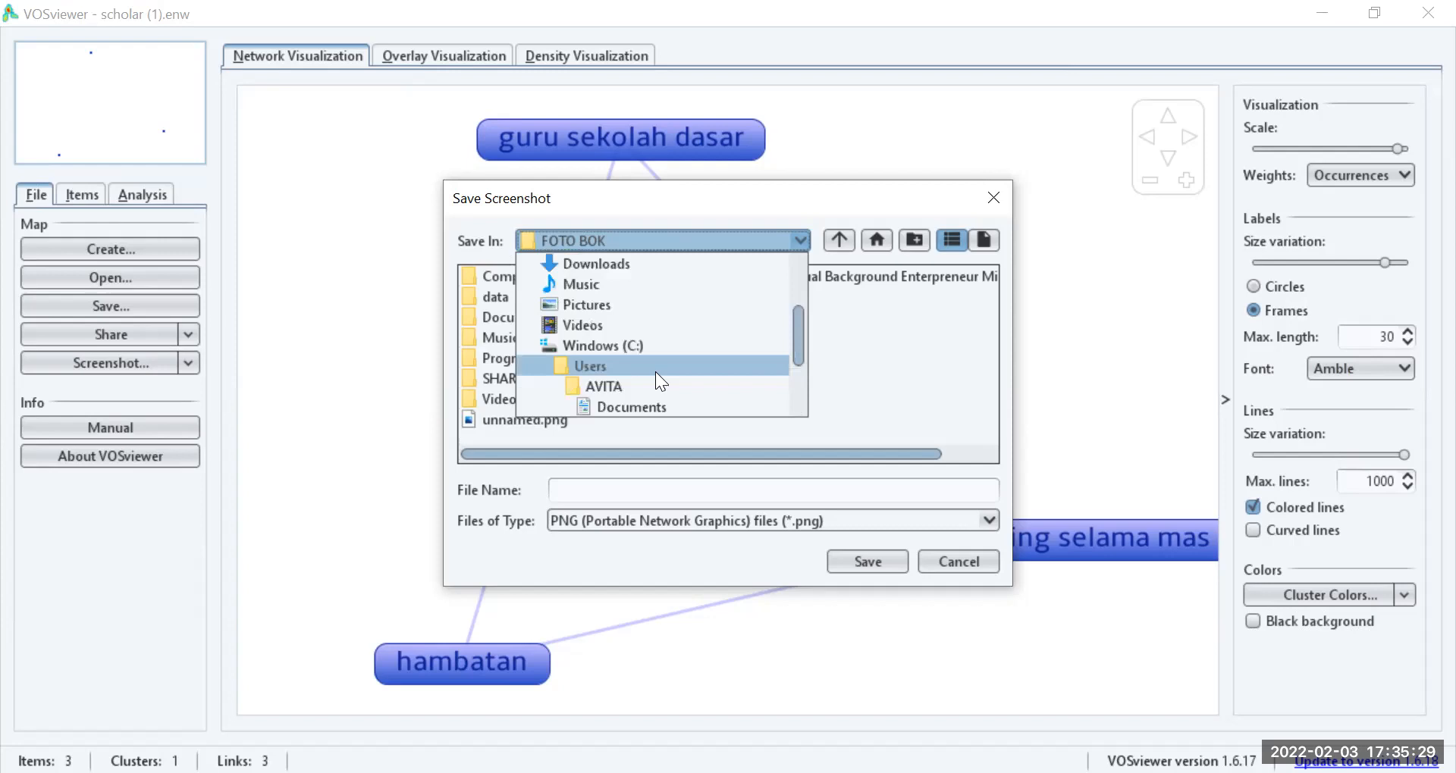
{"action": "left_click", "coordinate": [636, 406]}
{"action": "left_click", "coordinate": [534, 270]}
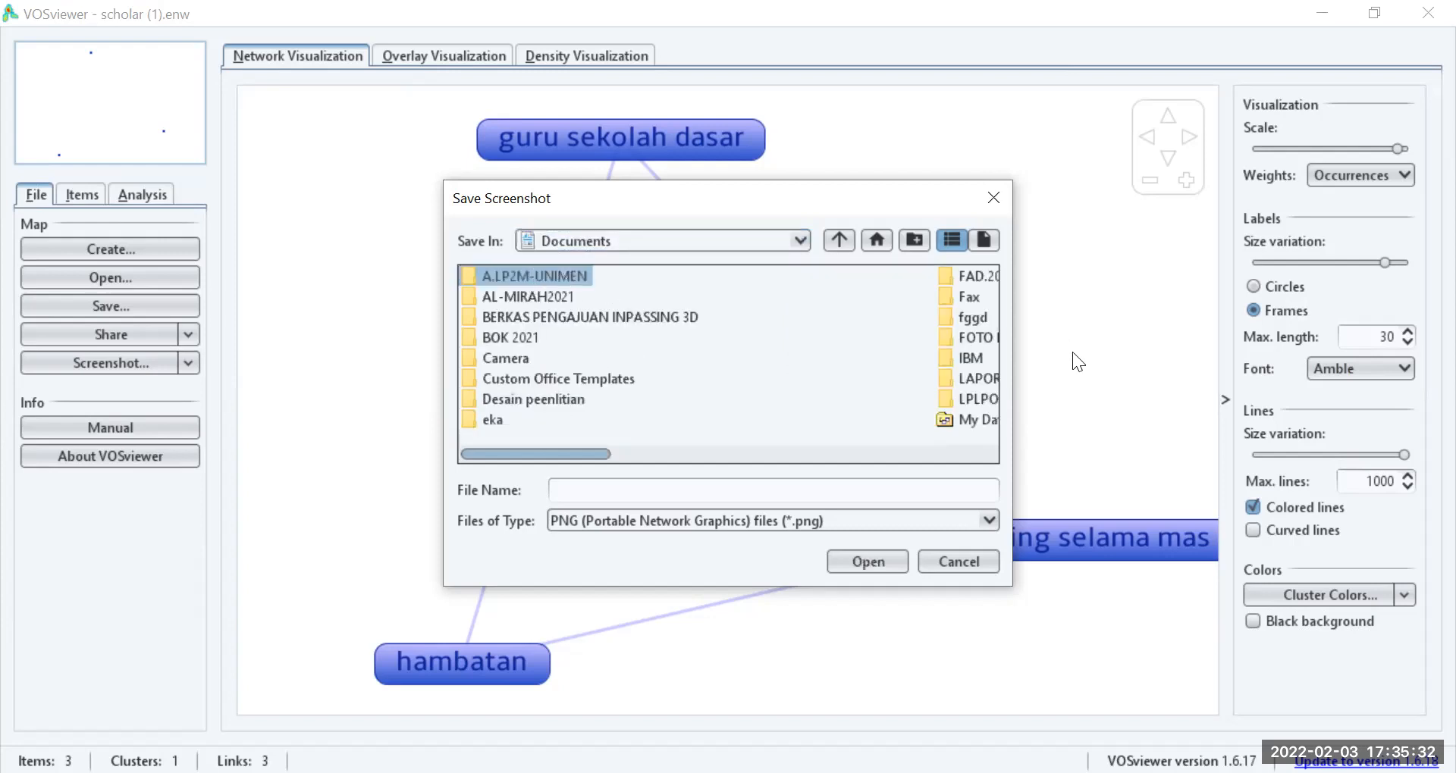
{"action": "left_click", "coordinate": [872, 555]}
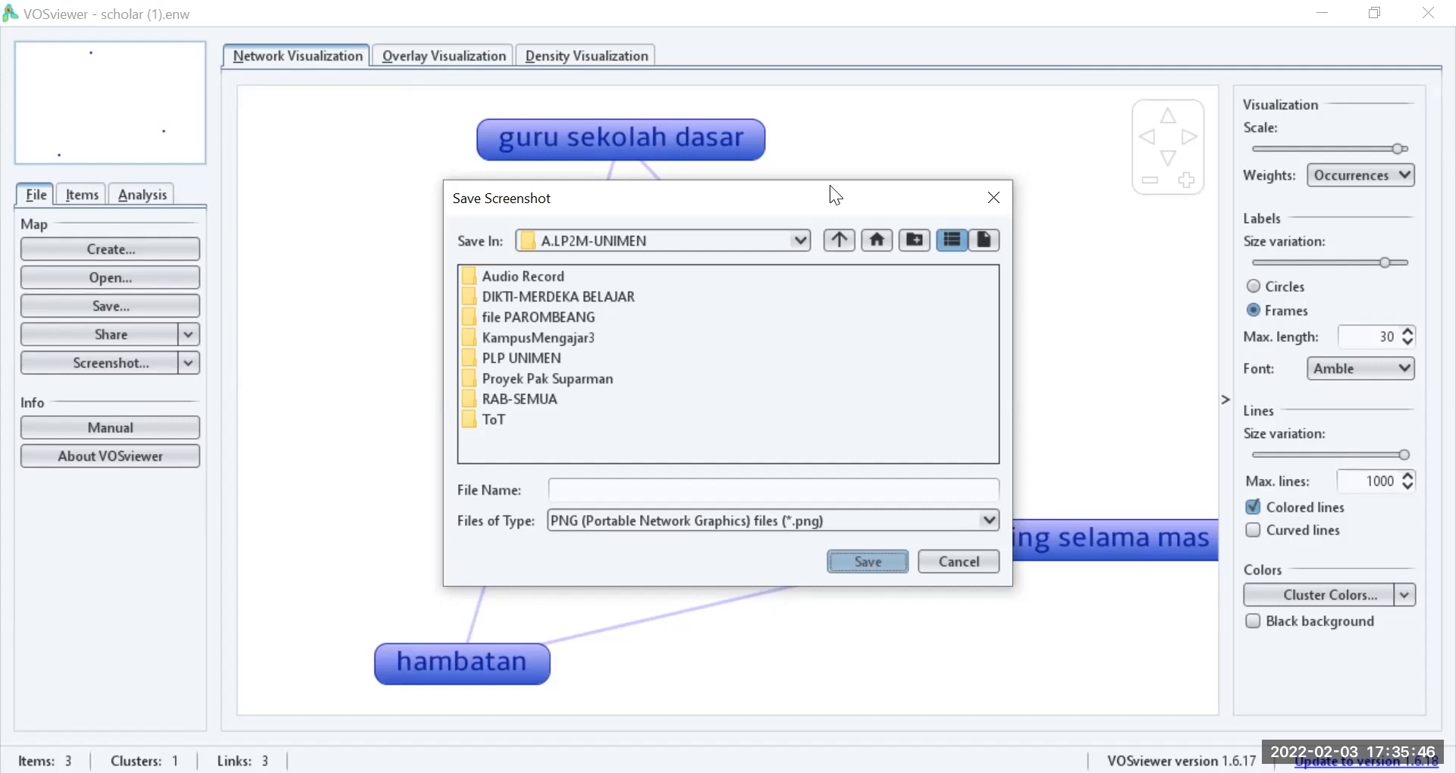
{"action": "left_click_drag", "start_coordinate": [923, 207], "coordinate": [1016, 105]}
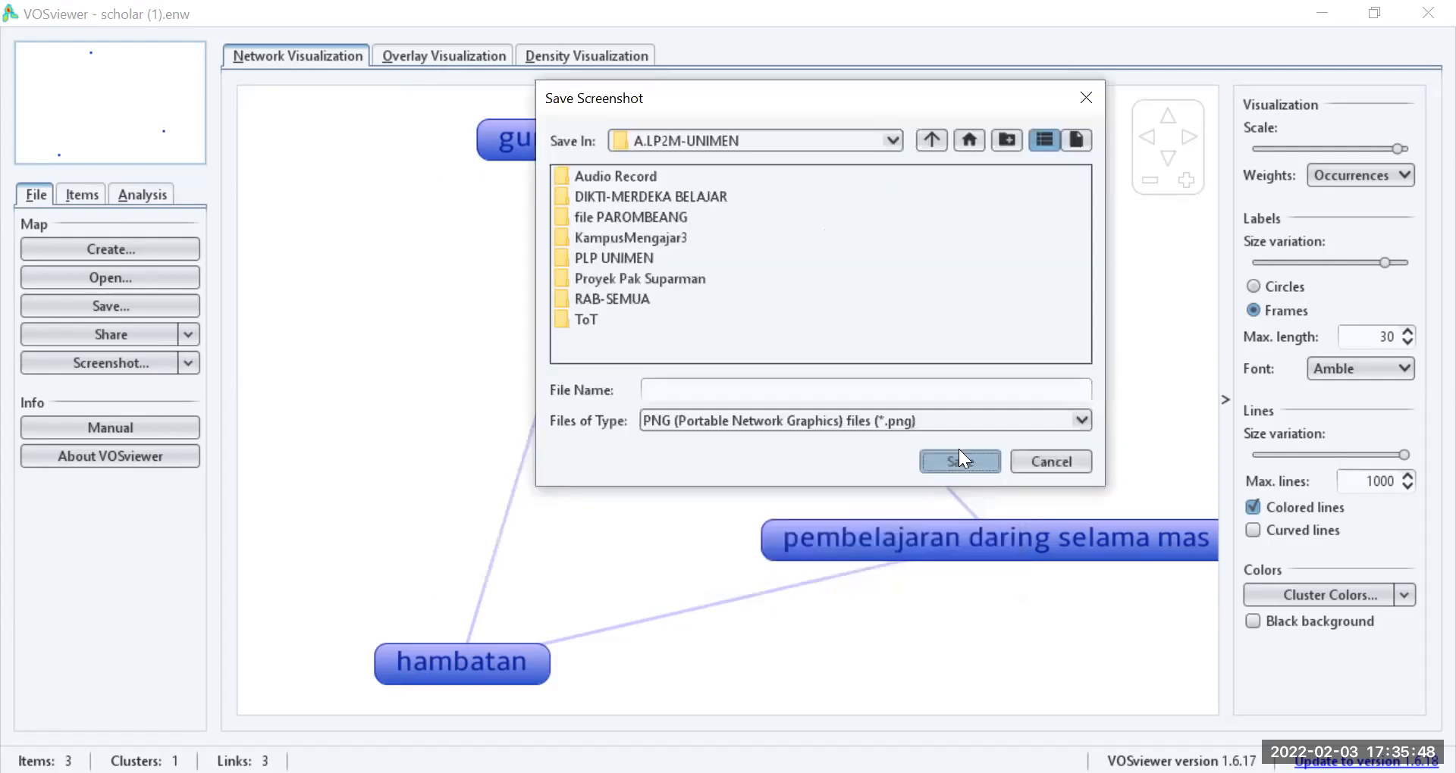